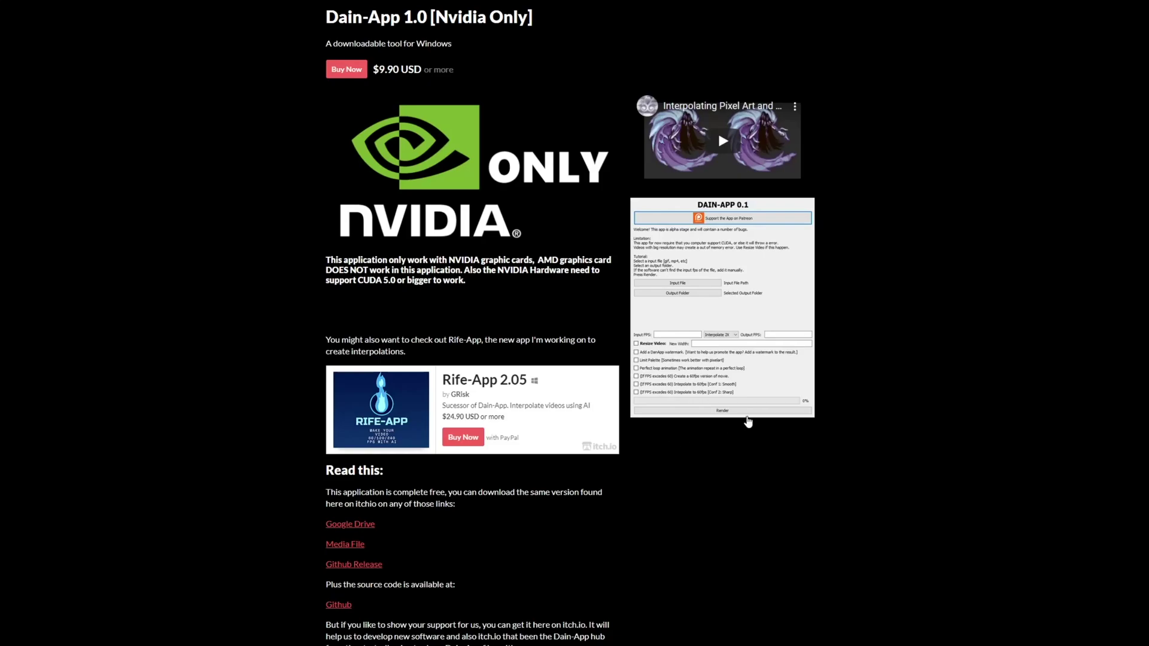
Step: Watch the embedded demo video "Interpolating Pixel Art and Sprites with AI", pausing on the sprite comparisons and skipping ahead to about 0:36
{"action": "scroll", "coordinate": [551, 306], "scroll_direction": "down", "scroll_amount": 3}
{"action": "scroll", "coordinate": [550, 306], "scroll_direction": "up", "scroll_amount": 3}
{"action": "left_click", "coordinate": [684, 114]}
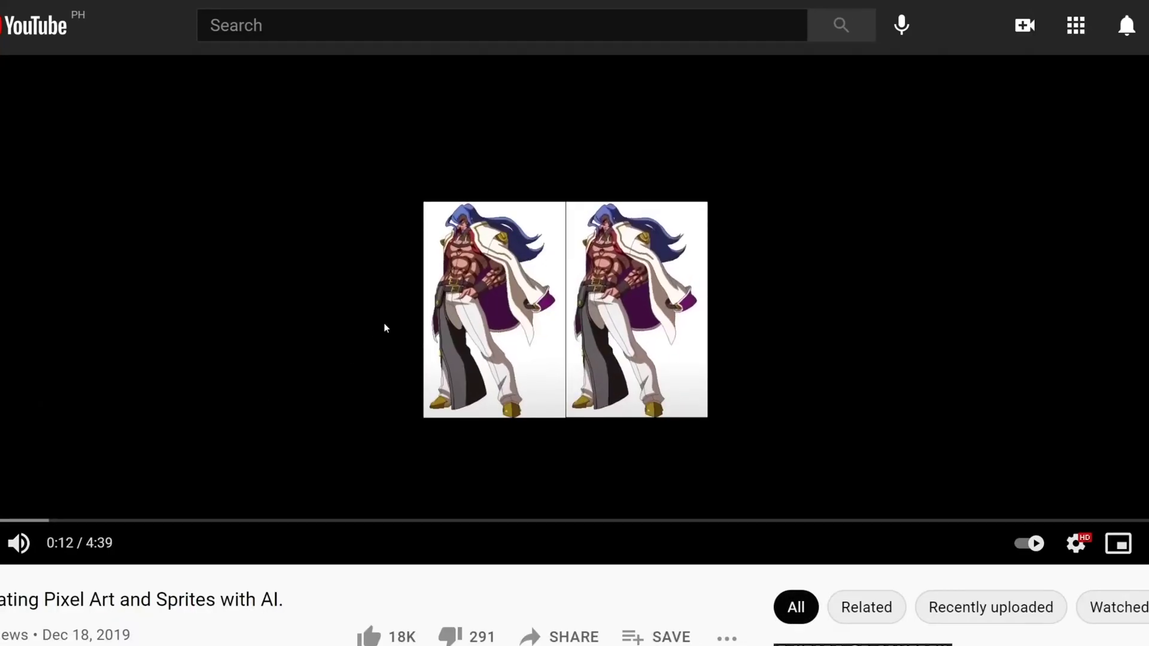
{"action": "left_click", "coordinate": [518, 294]}
{"action": "left_click", "coordinate": [517, 293]}
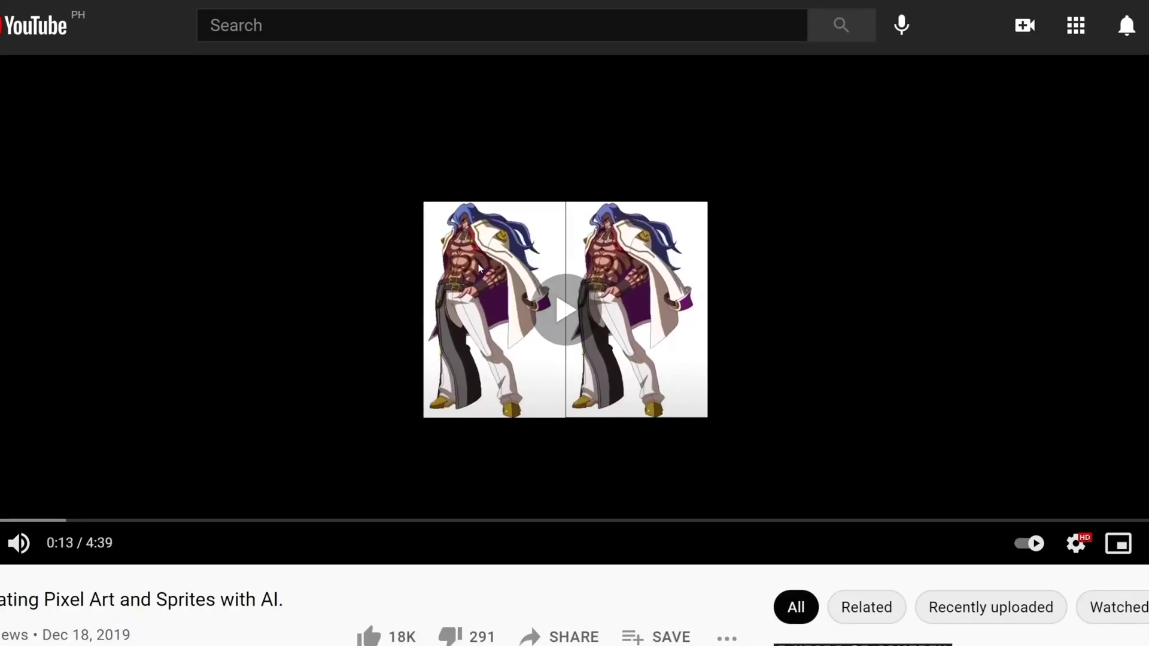
{"action": "left_click", "coordinate": [637, 255]}
{"action": "left_click", "coordinate": [615, 247]}
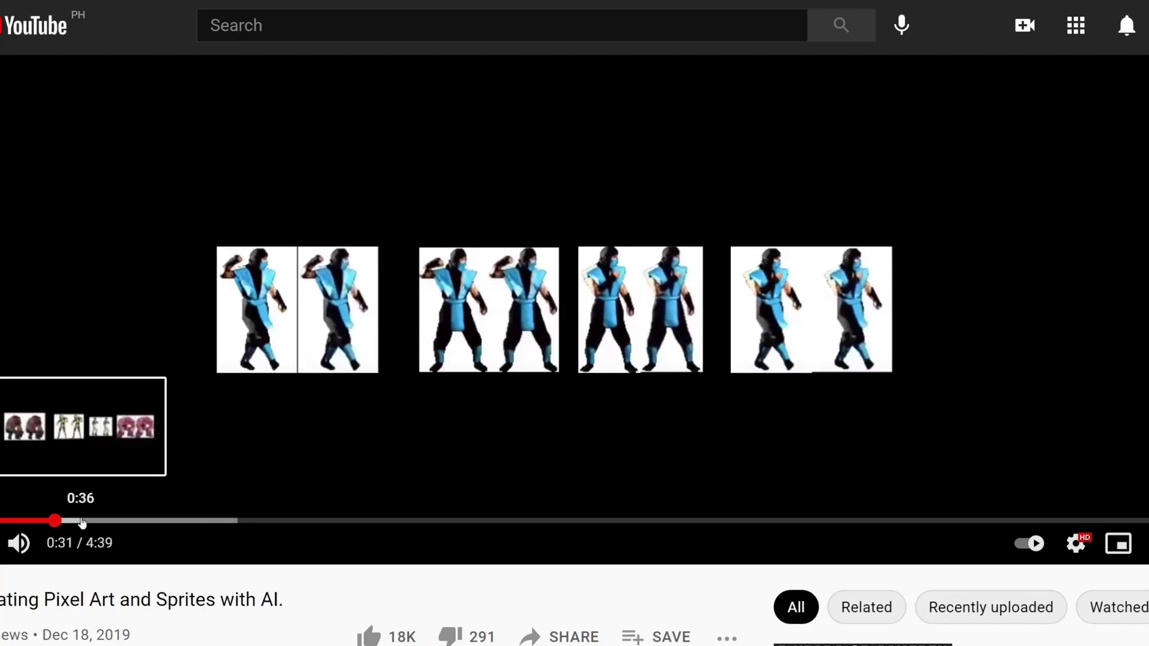
{"action": "left_click", "coordinate": [82, 521]}
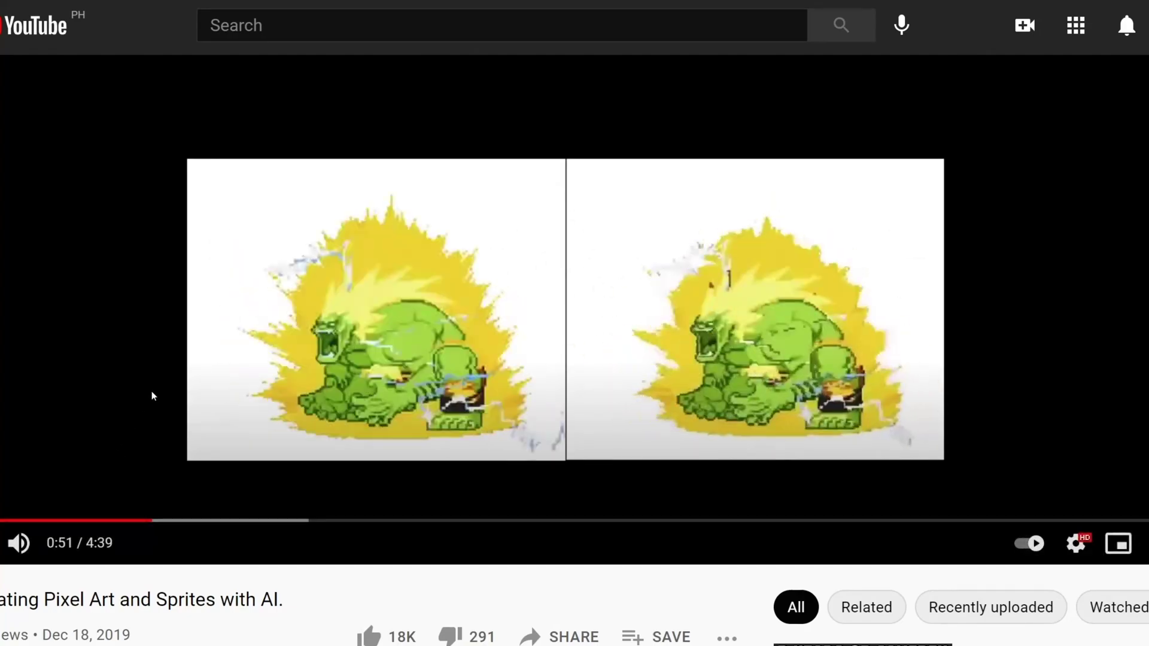
{"action": "left_click", "coordinate": [213, 214]}
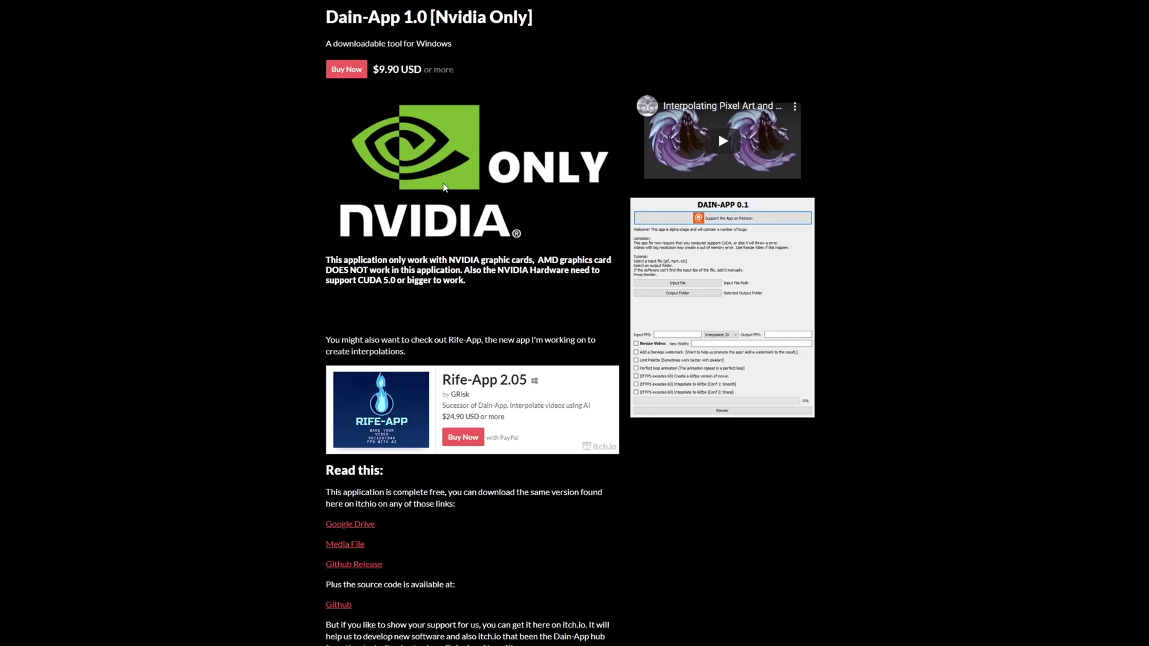
Step: Open Dain-App's GitHub source code and its DAIN_APP.Alpha.1.0 release page to locate the Windows 64X archive
{"action": "scroll", "coordinate": [444, 187], "scroll_direction": "down", "scroll_amount": 5}
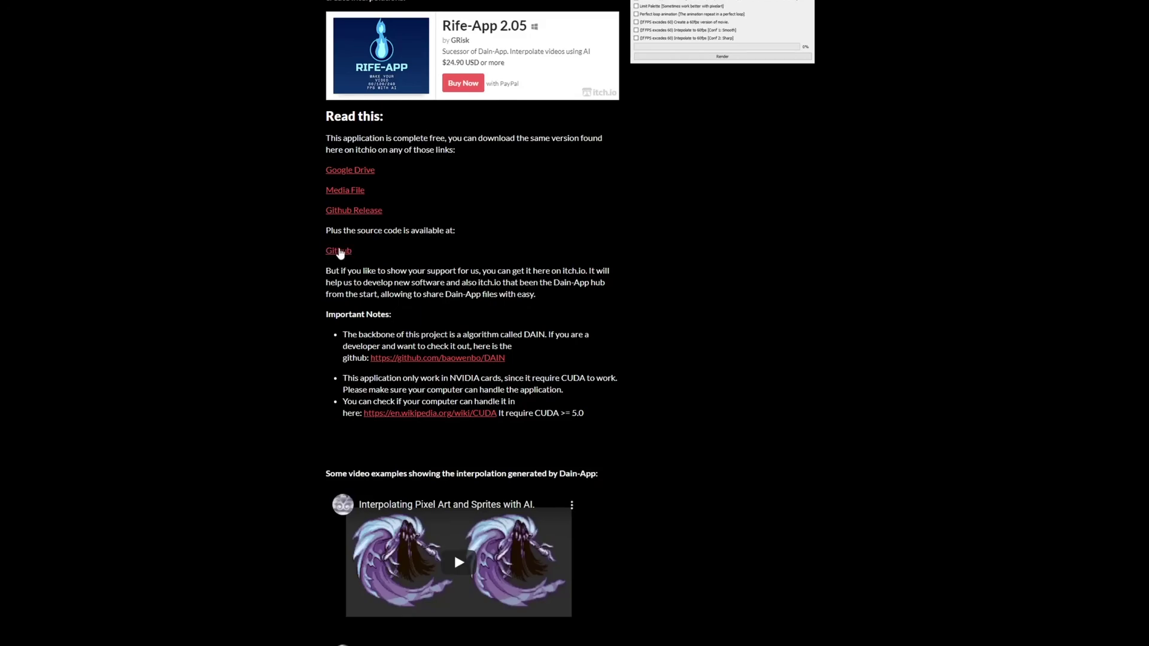
{"action": "left_click", "coordinate": [339, 251]}
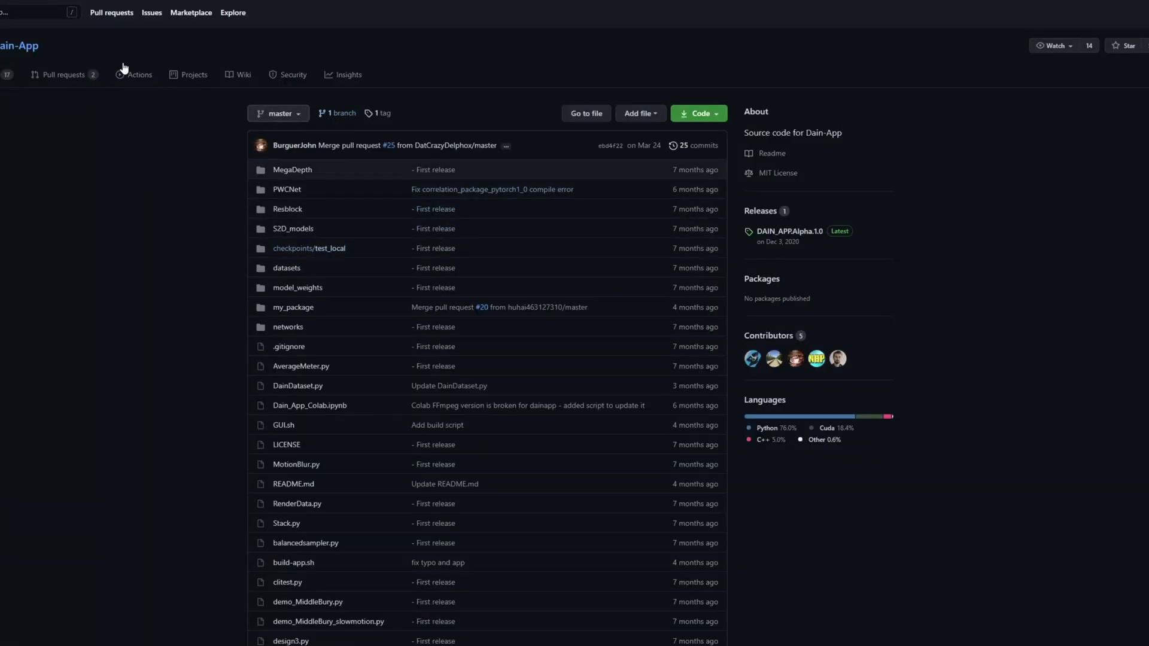
{"action": "key", "text": "alt+Left"}
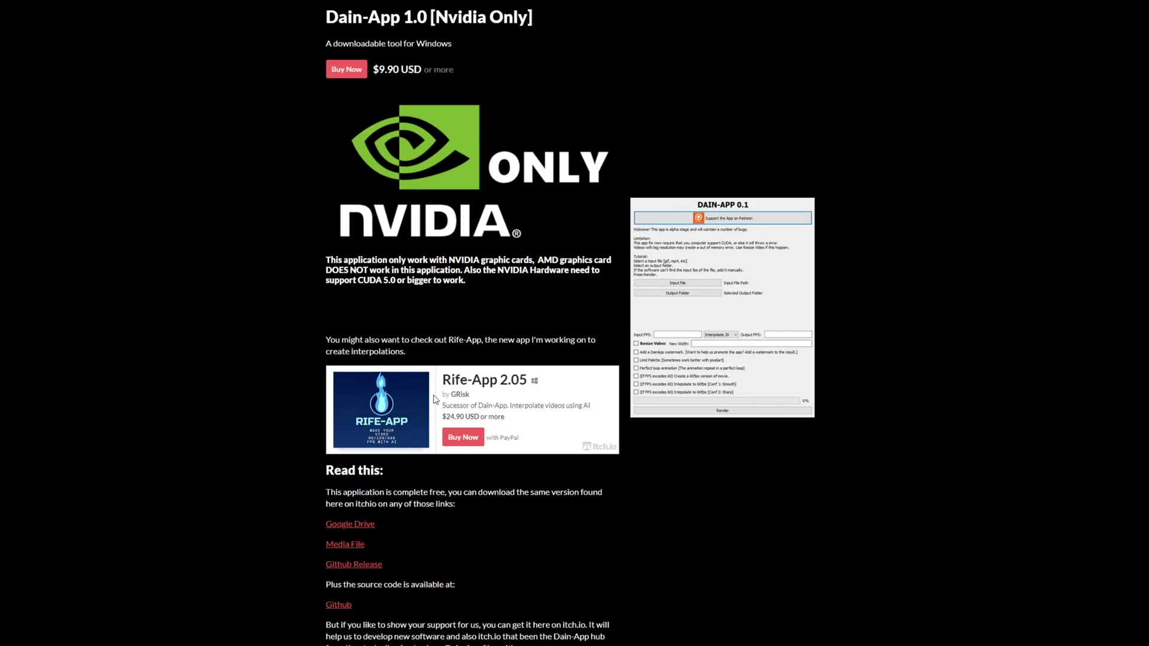
{"action": "left_click", "coordinate": [365, 388]}
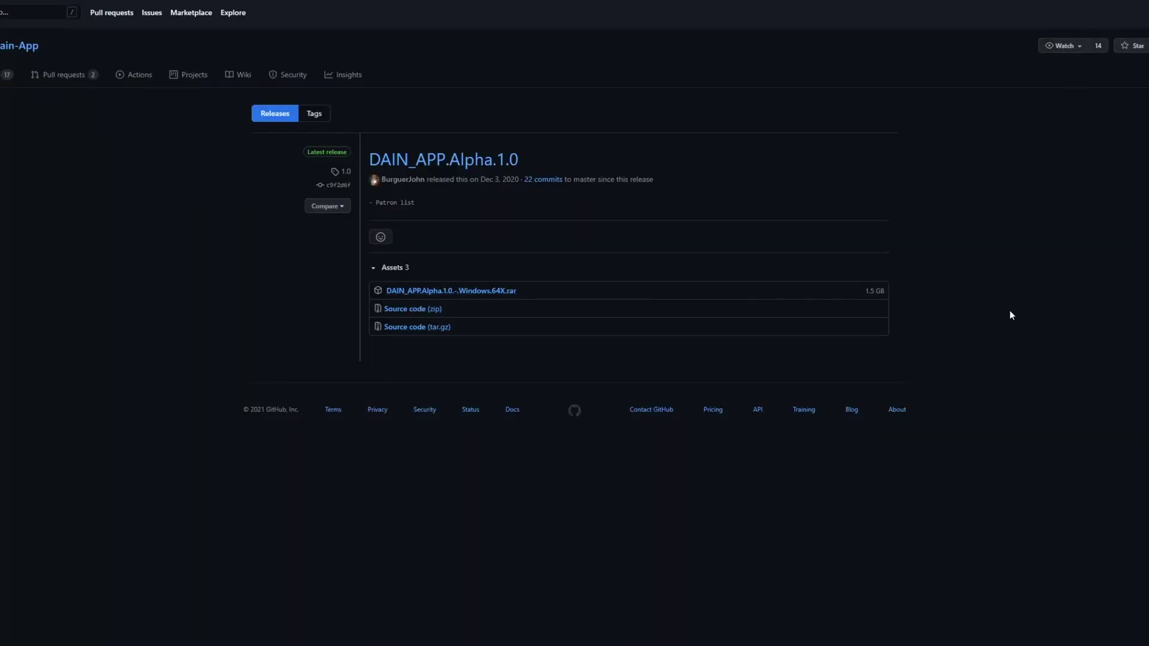
{"action": "left_click_drag", "start_coordinate": [927, 297], "coordinate": [459, 298]}
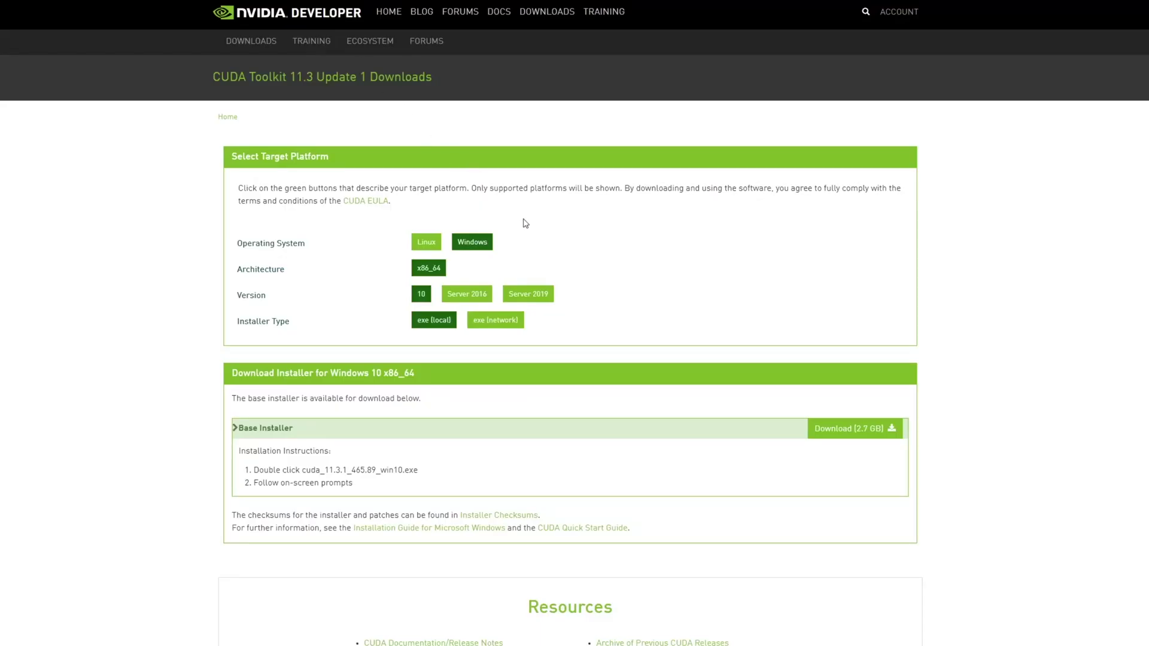
{"action": "left_click_drag", "start_coordinate": [212, 76], "coordinate": [378, 90]}
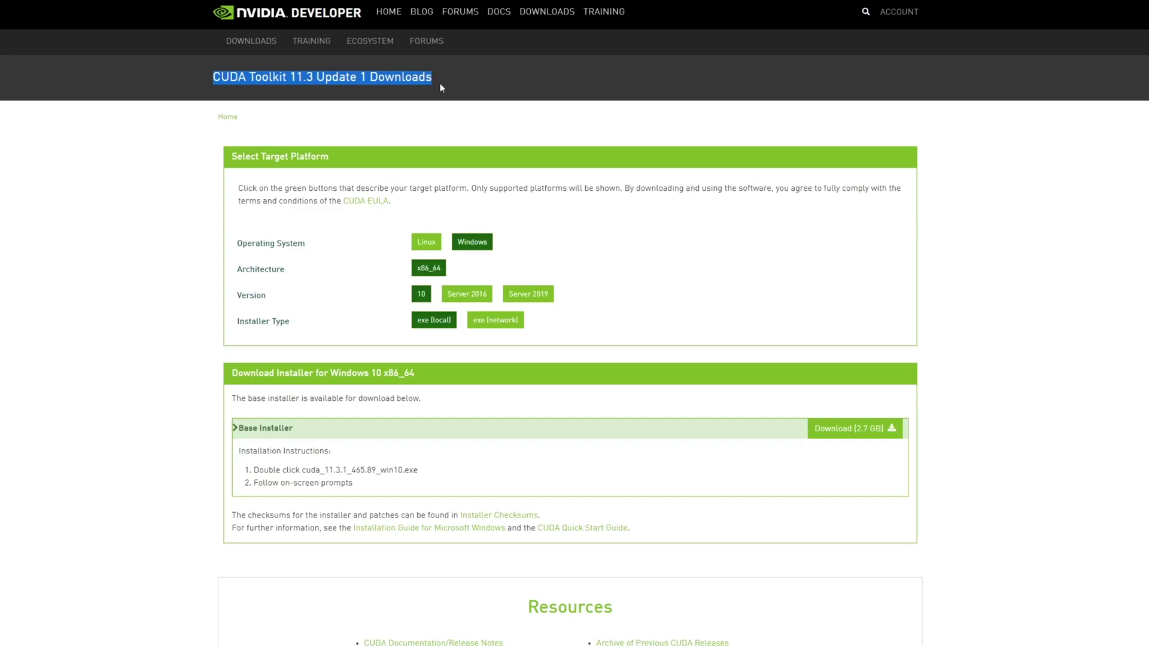
{"action": "left_click", "coordinate": [277, 91]}
{"action": "left_click_drag", "start_coordinate": [213, 77], "coordinate": [480, 80]}
{"action": "left_click", "coordinate": [377, 82]}
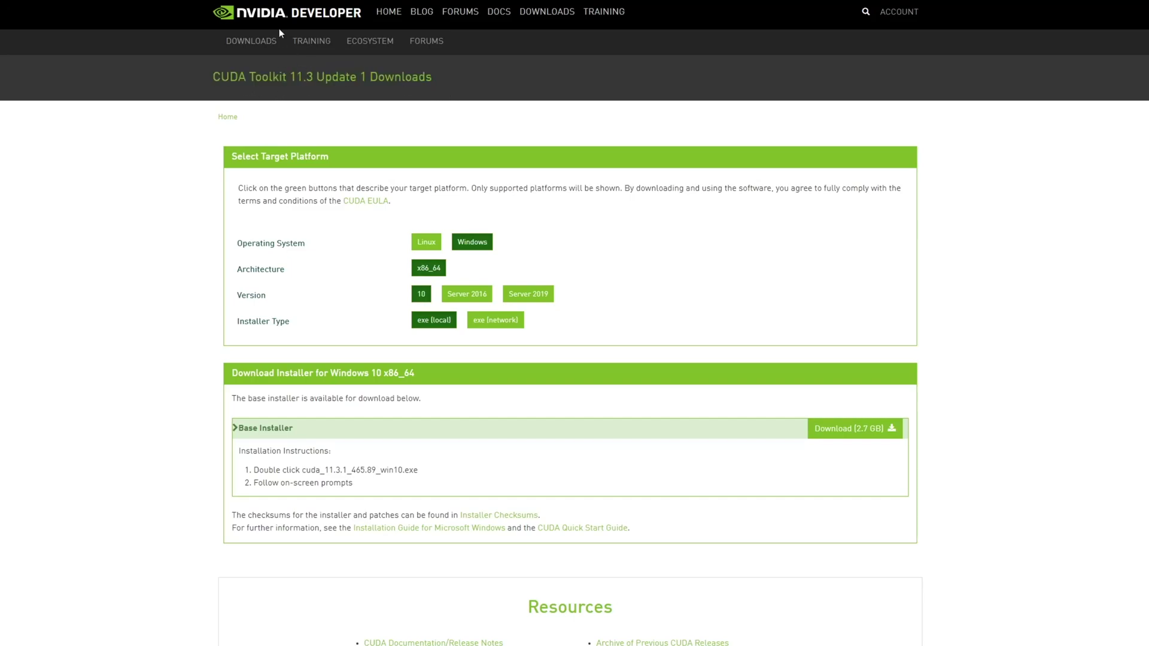
Step: Select the CUDA Toolkit target platform as Windows, x86_64, version 10, with the exe (local) installer
{"action": "left_click", "coordinate": [474, 245]}
{"action": "left_click", "coordinate": [476, 246]}
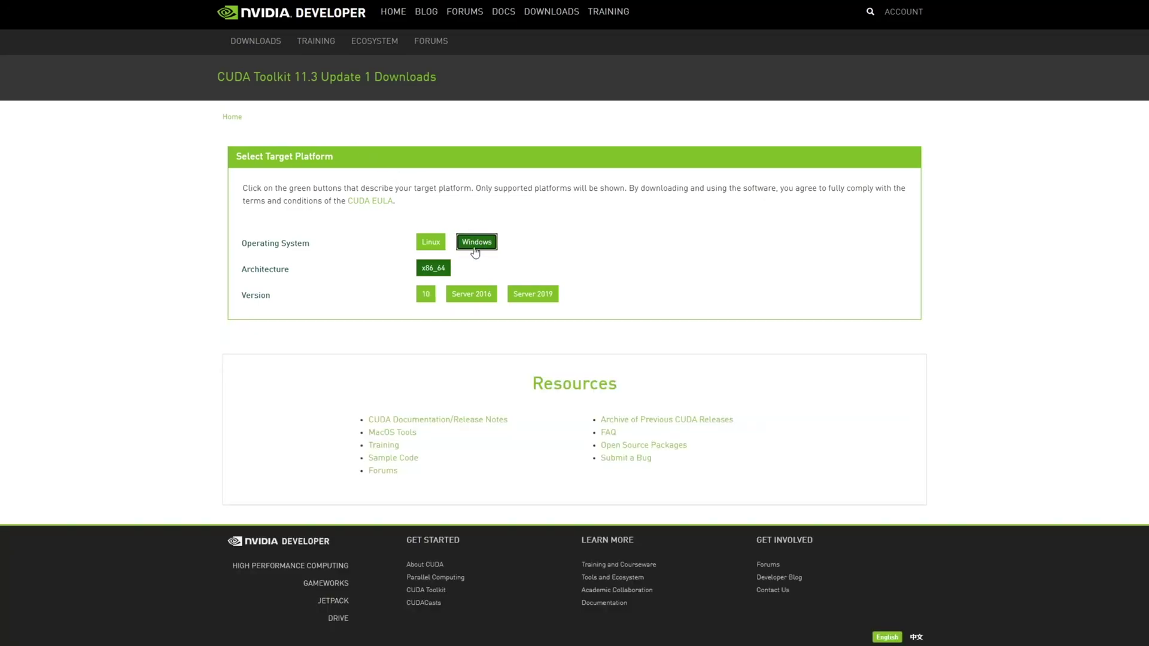
{"action": "left_click", "coordinate": [435, 268]}
{"action": "left_click", "coordinate": [426, 294]}
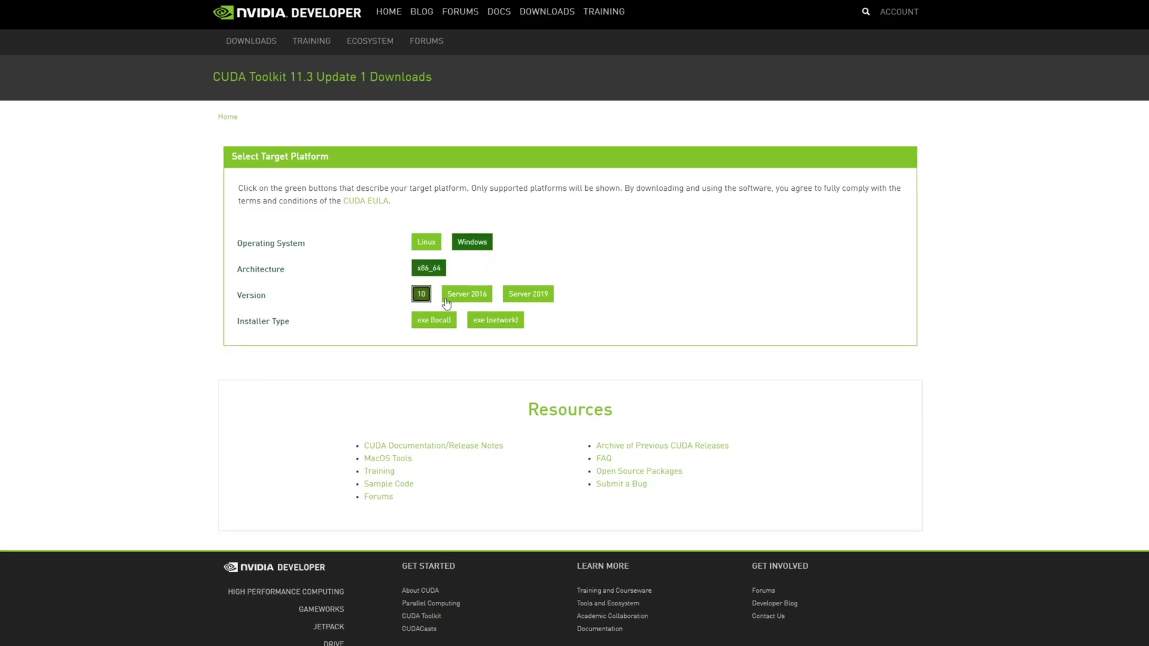
{"action": "left_click", "coordinate": [433, 320]}
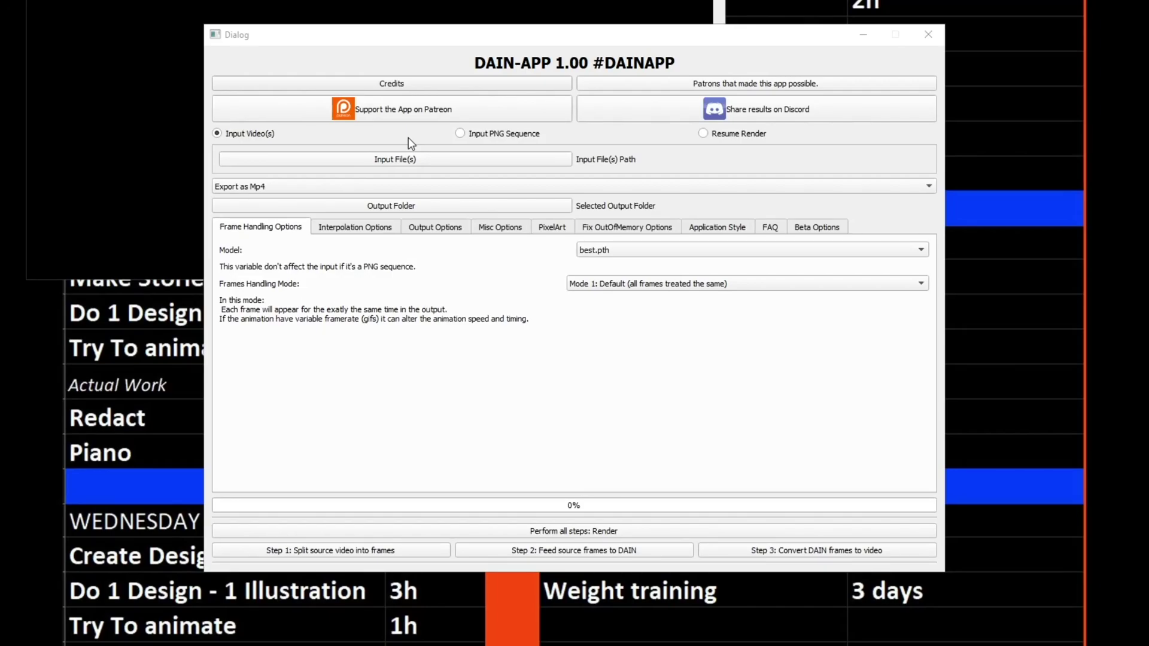
Step: Load final_fed_redackto_2.gif from the Desktop as DAIN-APP's input file, sorting the folder by date modified to find it
{"action": "left_click", "coordinate": [411, 163]}
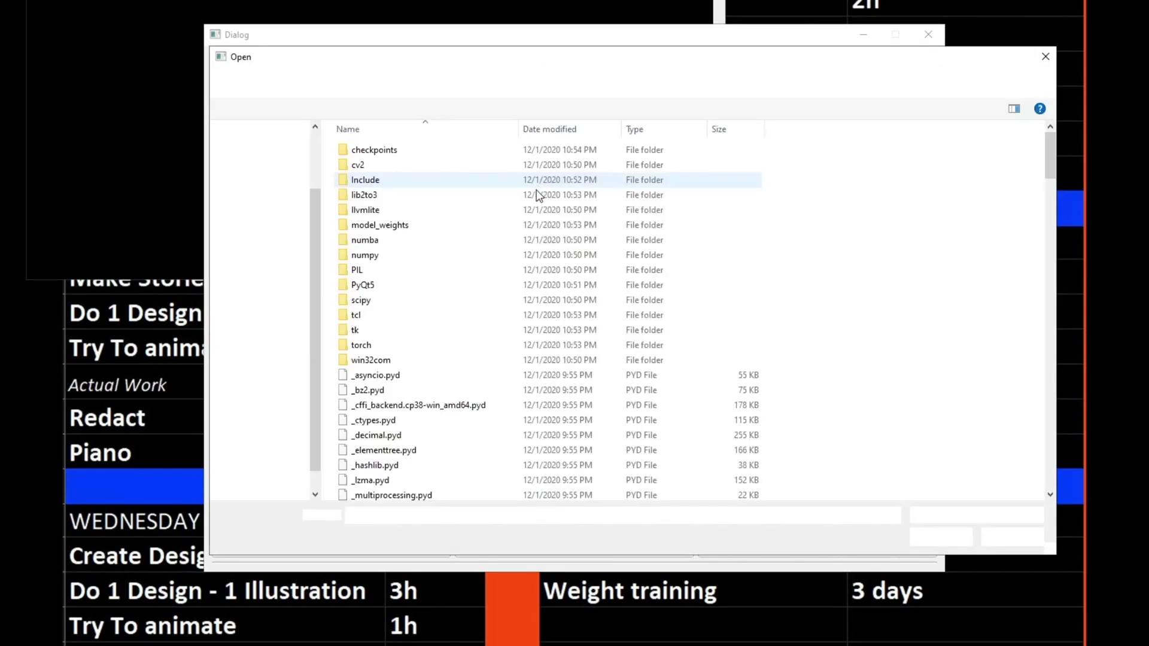
{"action": "left_click", "coordinate": [263, 174]}
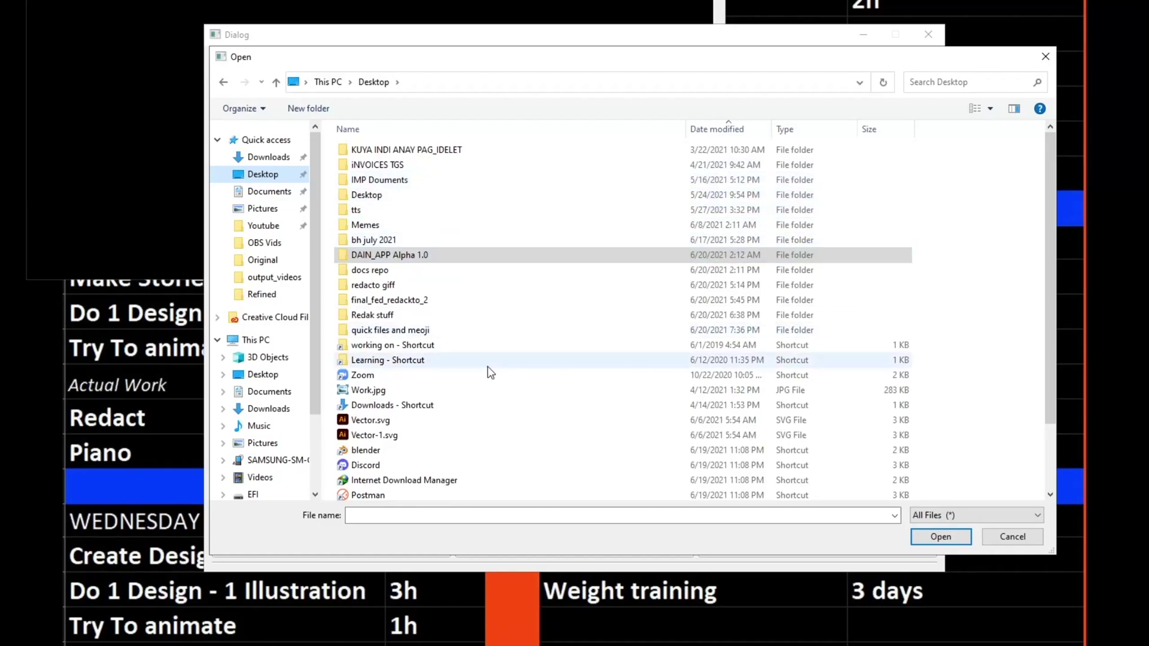
{"action": "scroll", "coordinate": [488, 371], "scroll_direction": "down", "scroll_amount": 2}
{"action": "scroll", "coordinate": [466, 317], "scroll_direction": "up", "scroll_amount": 2}
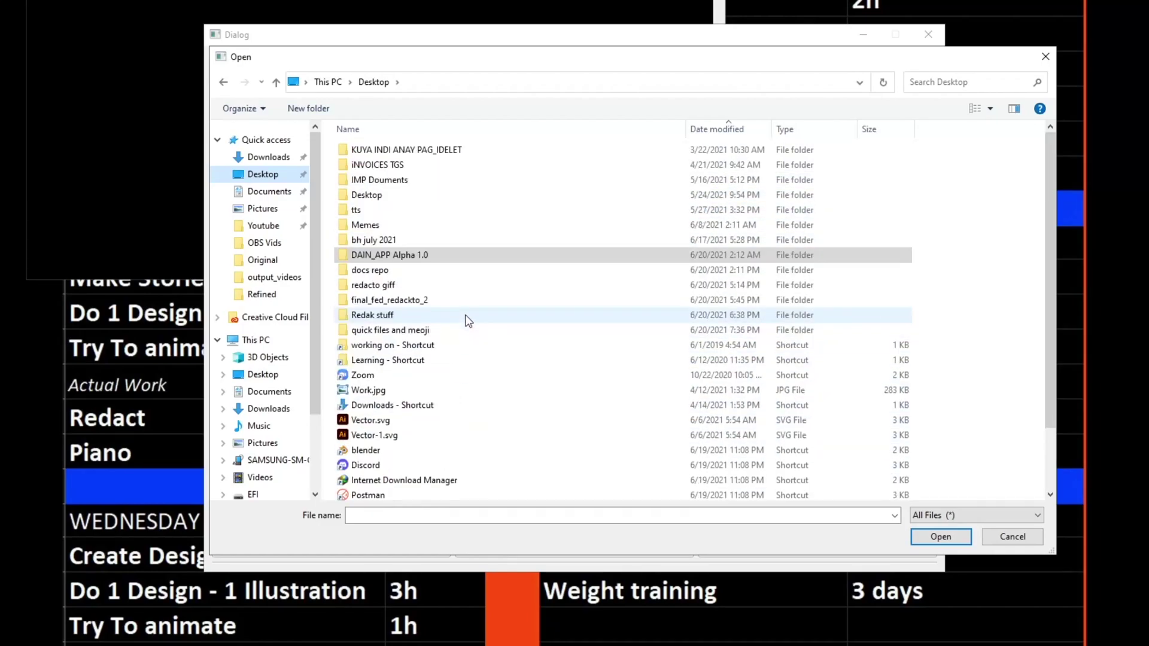
{"action": "left_click", "coordinate": [716, 129]}
{"action": "double_click", "coordinate": [522, 164]}
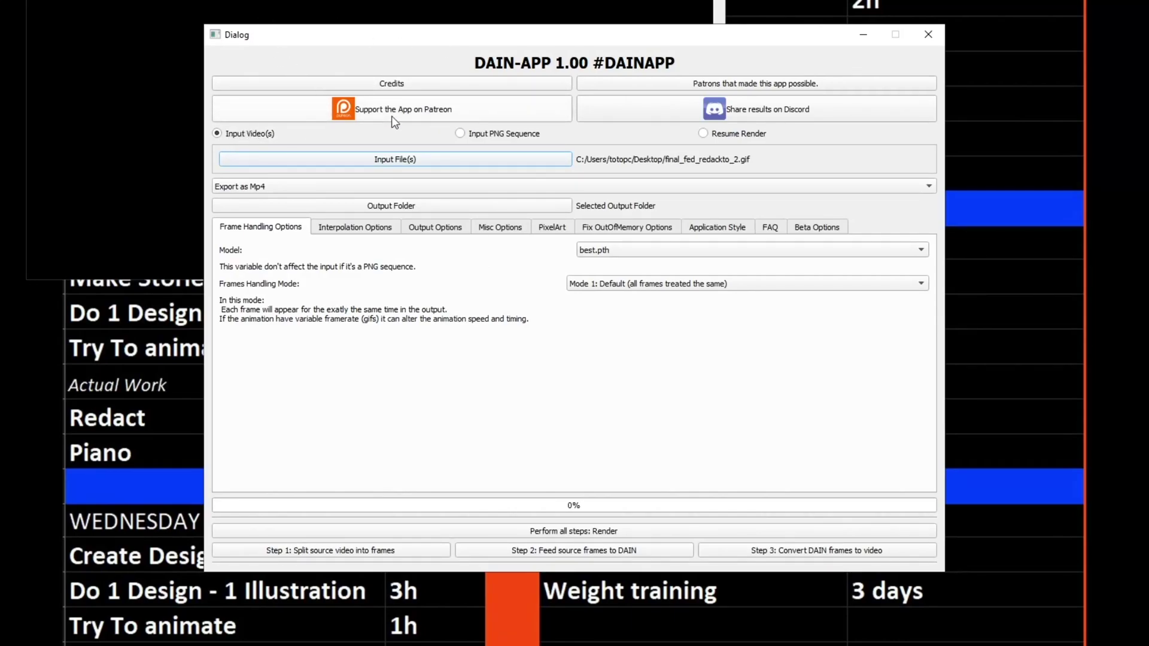
Step: Keep the export format as Mp4 and set the output folder to the Desktop
{"action": "left_click", "coordinate": [353, 192]}
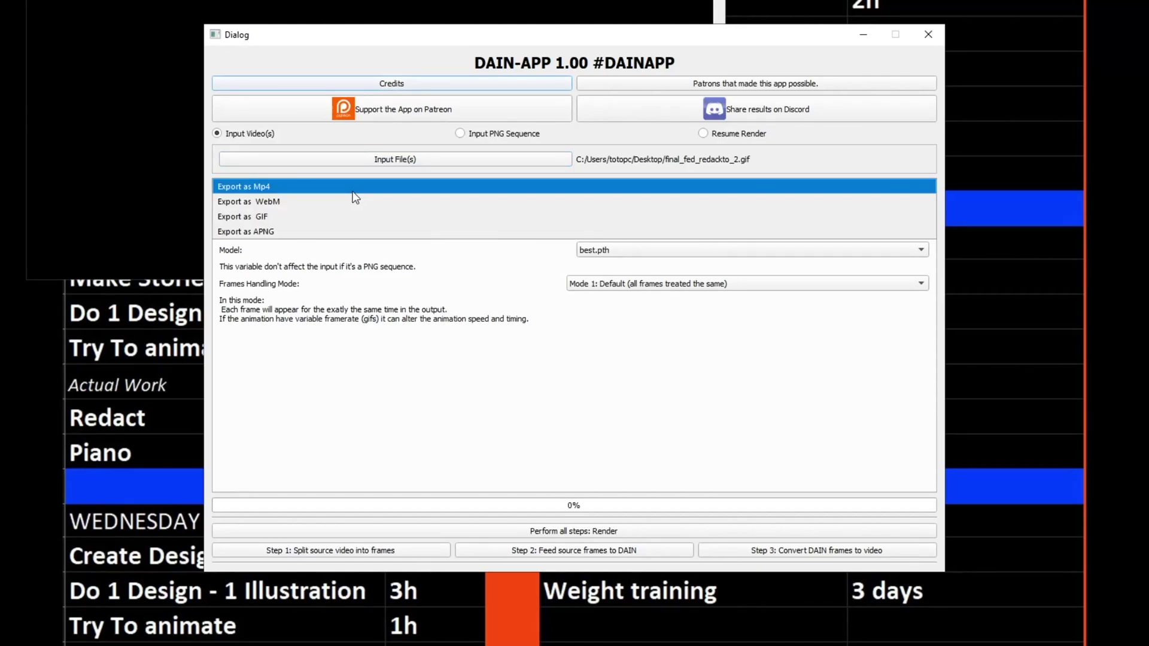
{"action": "left_click", "coordinate": [348, 190]}
{"action": "left_click", "coordinate": [339, 191]}
{"action": "left_click", "coordinate": [339, 191]}
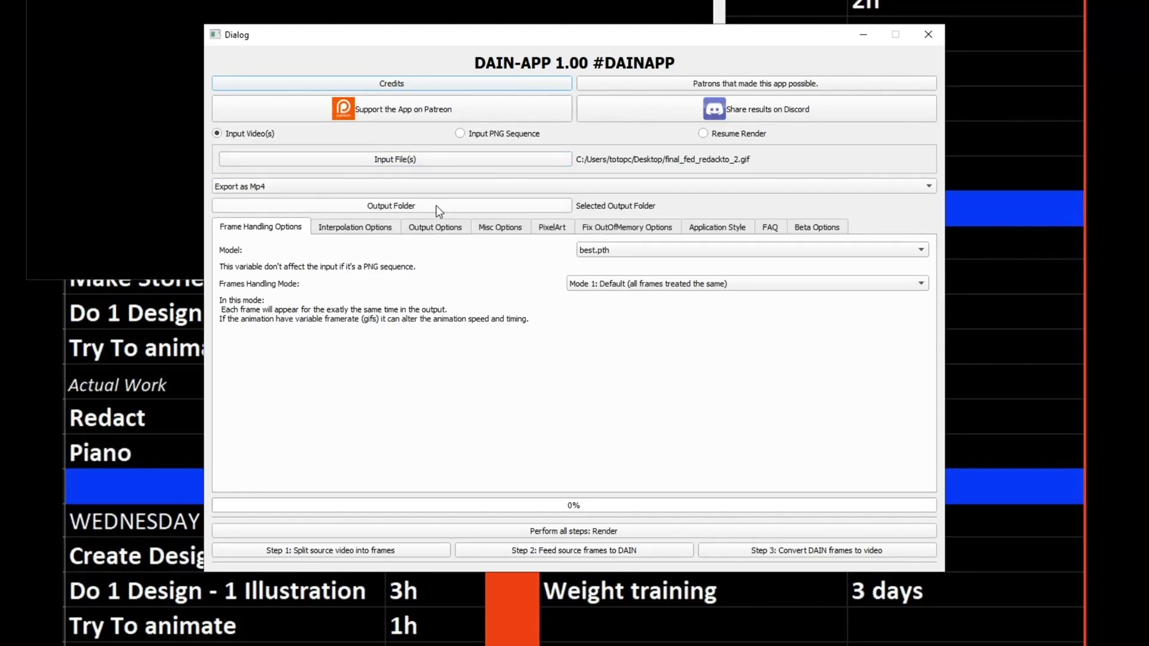
{"action": "left_click", "coordinate": [379, 208]}
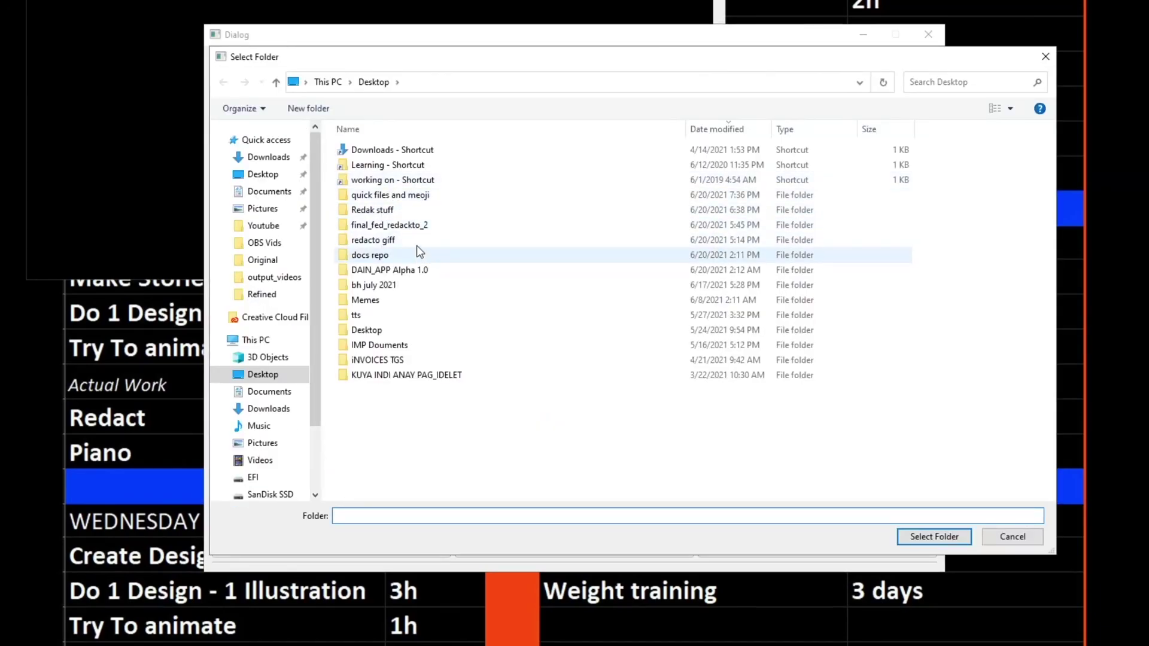
{"action": "left_click", "coordinate": [922, 536]}
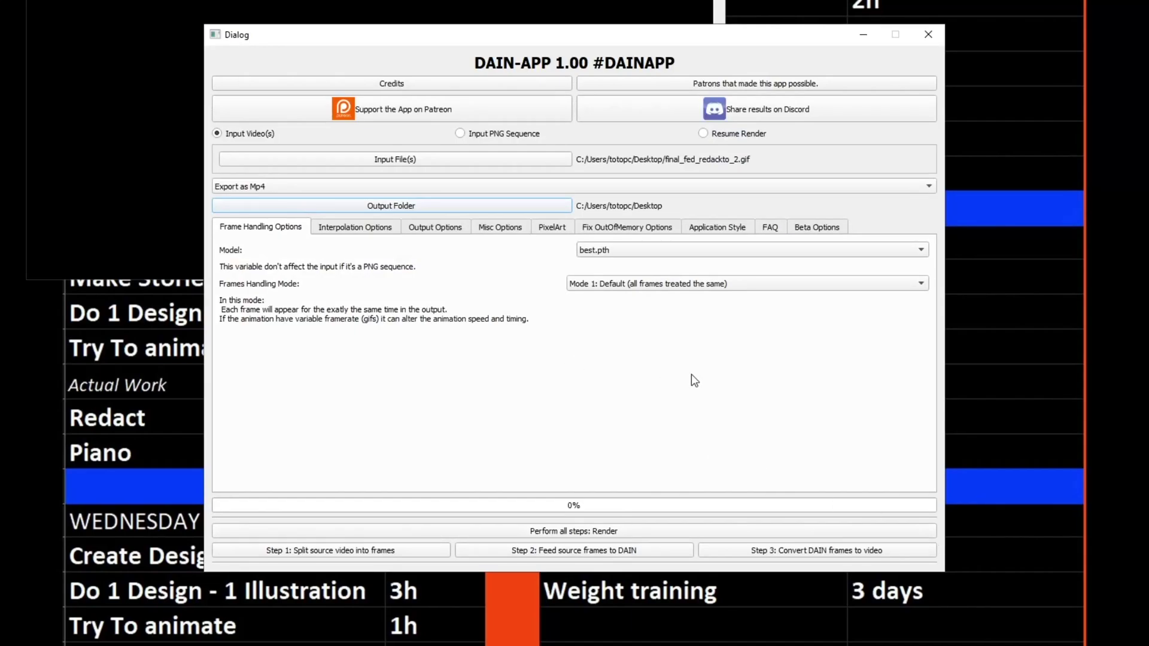
Step: Check the interpolation multipliers, keep Interpolate 2X, and set the depth awareness mode to Cartoon or anime: Media with little or no depth
{"action": "left_click", "coordinate": [356, 227]}
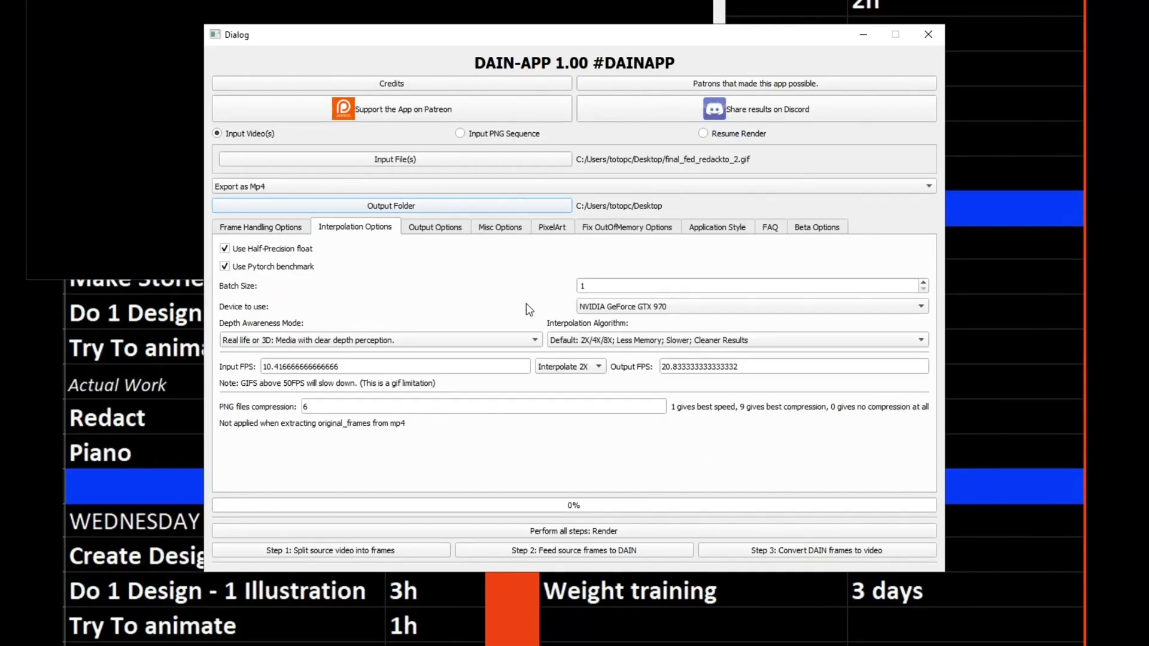
{"action": "left_click", "coordinate": [565, 365]}
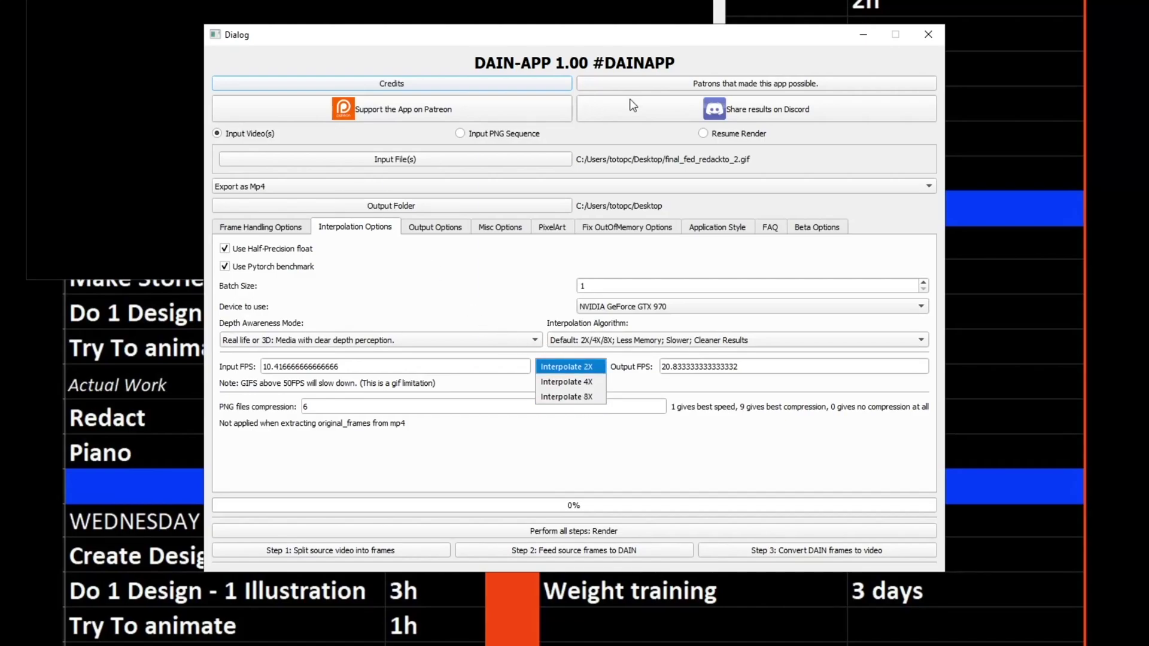
{"action": "left_click", "coordinate": [314, 342]}
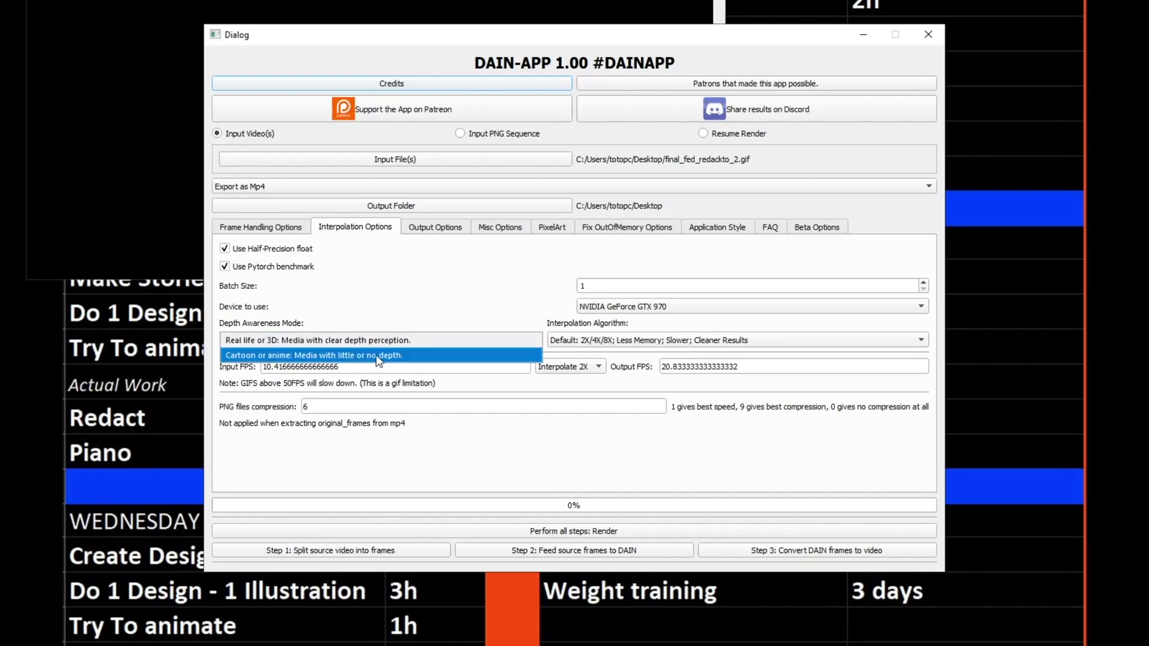
{"action": "left_click", "coordinate": [352, 355]}
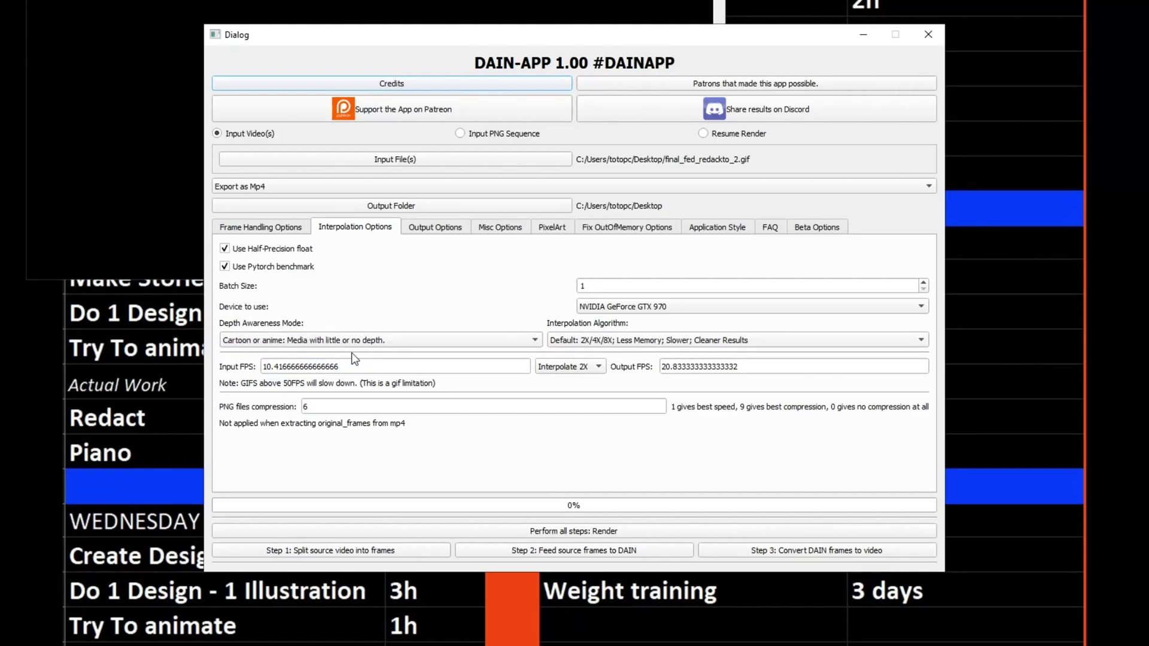
Step: Review the output and miscellaneous options, and toggle the perfect loop animation setting
{"action": "left_click", "coordinate": [442, 231]}
{"action": "left_click", "coordinate": [486, 231]}
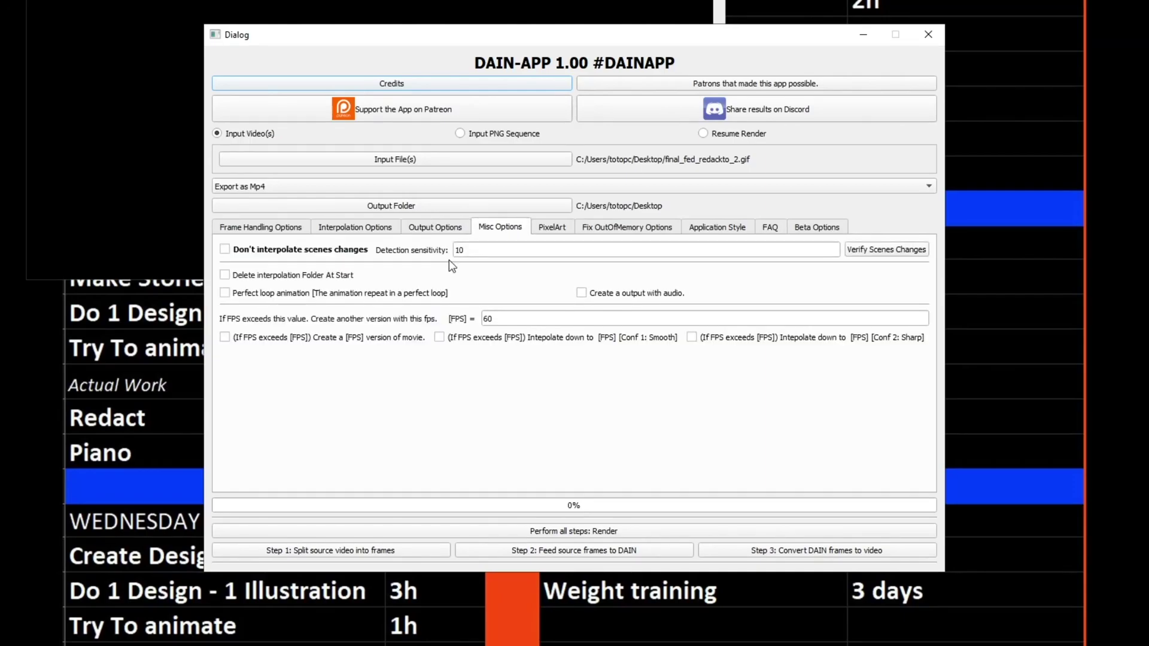
{"action": "left_click", "coordinate": [251, 297]}
{"action": "left_click", "coordinate": [251, 298]}
{"action": "left_click", "coordinate": [252, 298]}
Step: Limit the color palette to only original colors, and render the interpolation with all steps performed
{"action": "left_click", "coordinate": [548, 232]}
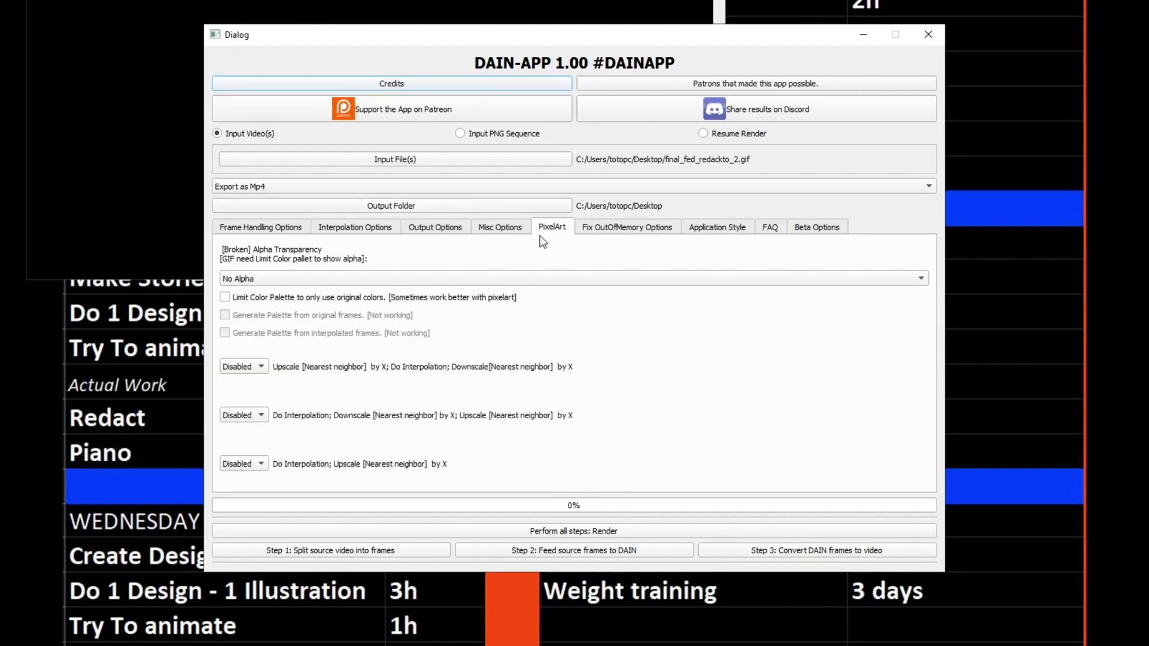
{"action": "left_click", "coordinate": [292, 301]}
{"action": "left_click", "coordinate": [362, 228]}
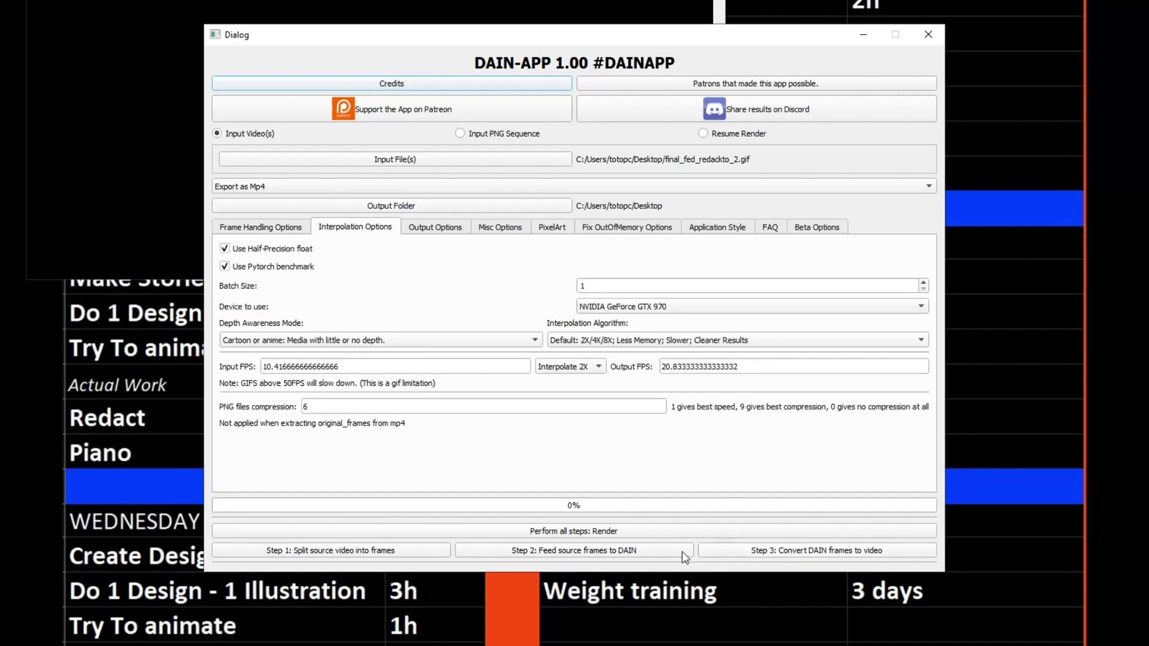
{"action": "left_click", "coordinate": [536, 535]}
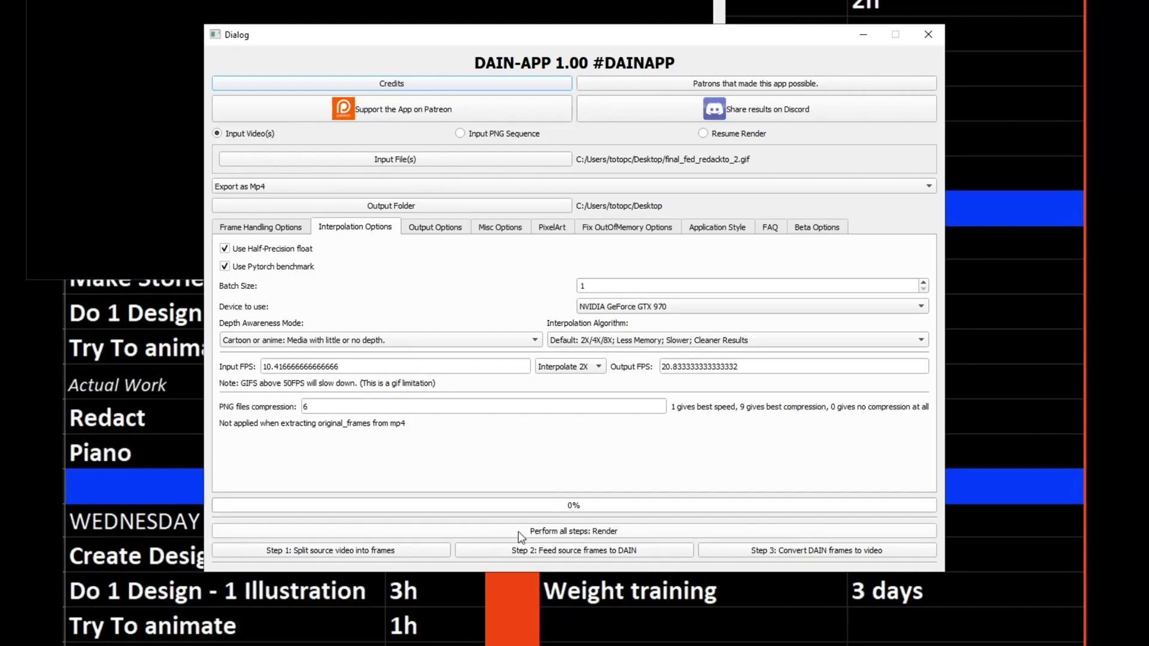
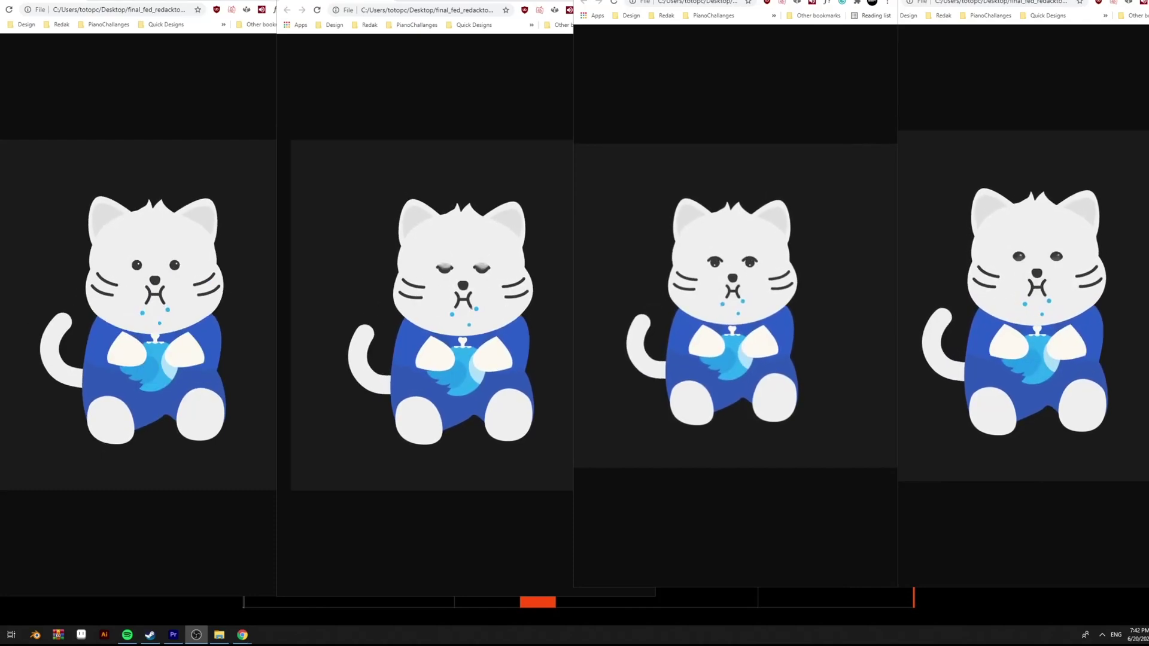
Step: Switch to the Chrome windows showing the cat GIFs and inspect the file name of each rendered version for comparison
{"action": "left_click", "coordinate": [510, 11]}
{"action": "left_click_drag", "start_coordinate": [510, 10], "coordinate": [459, 15]}
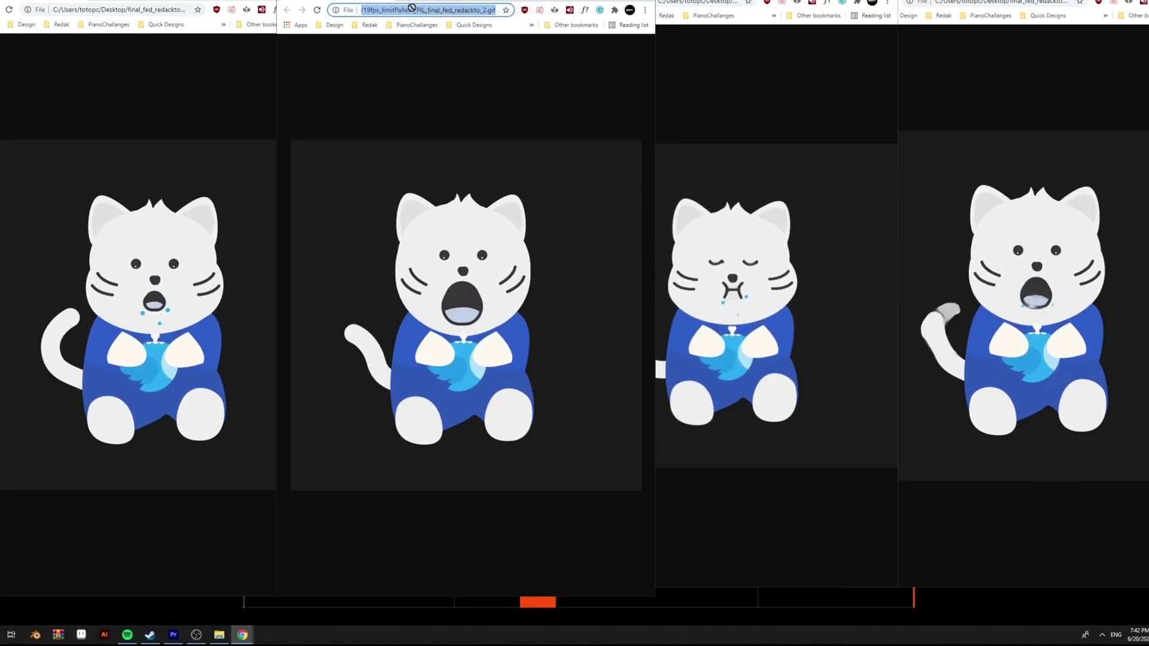
{"action": "left_click", "coordinate": [711, 2]}
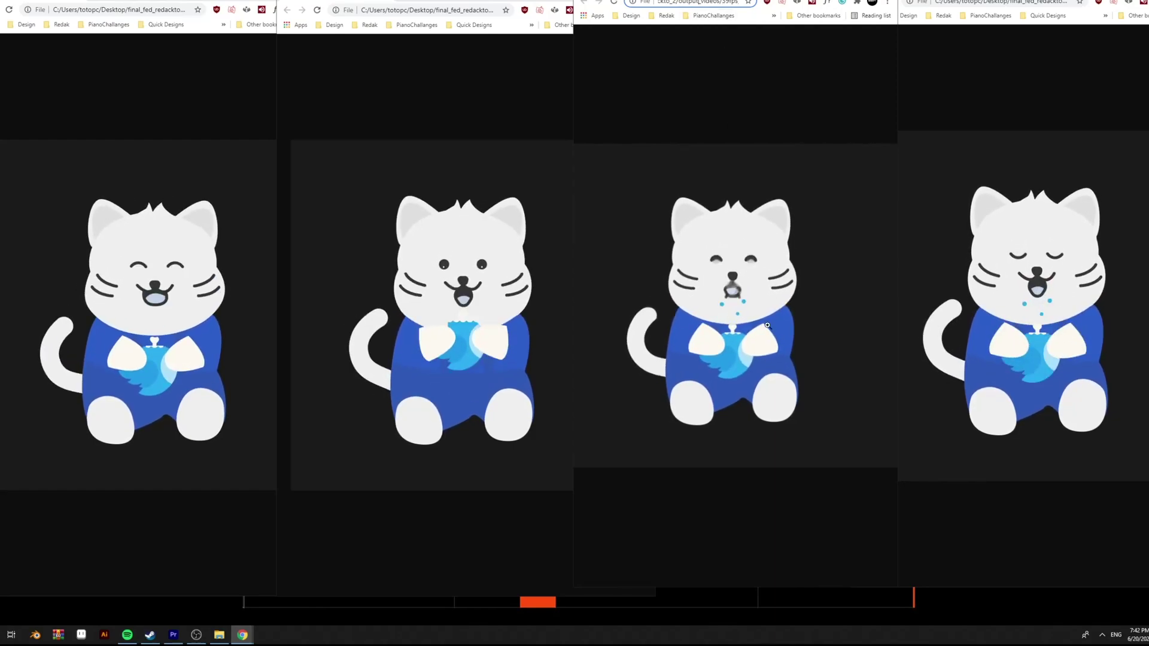
{"action": "left_click", "coordinate": [1017, 2]}
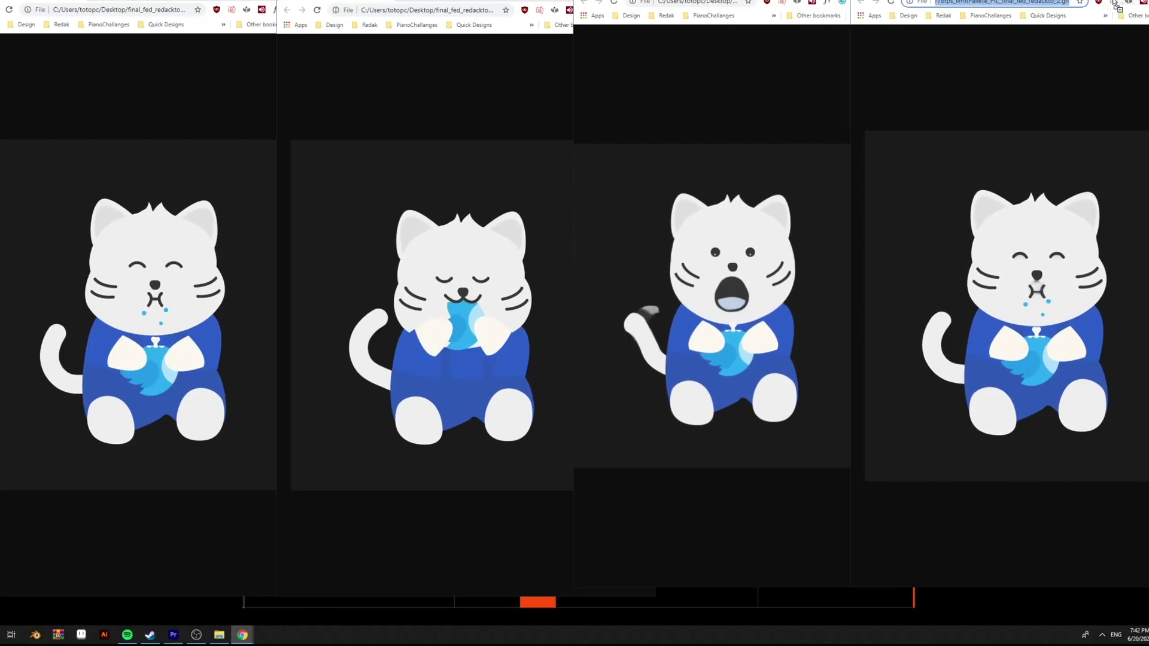
{"action": "key", "text": "Return"}
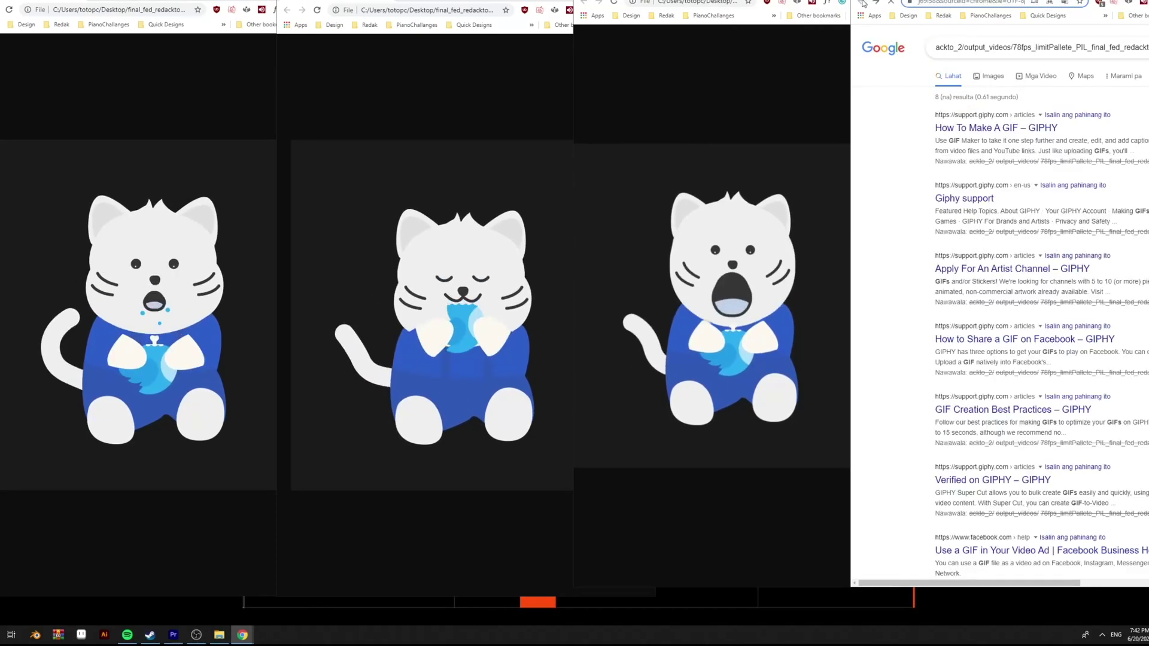
{"action": "key", "text": "alt+Left"}
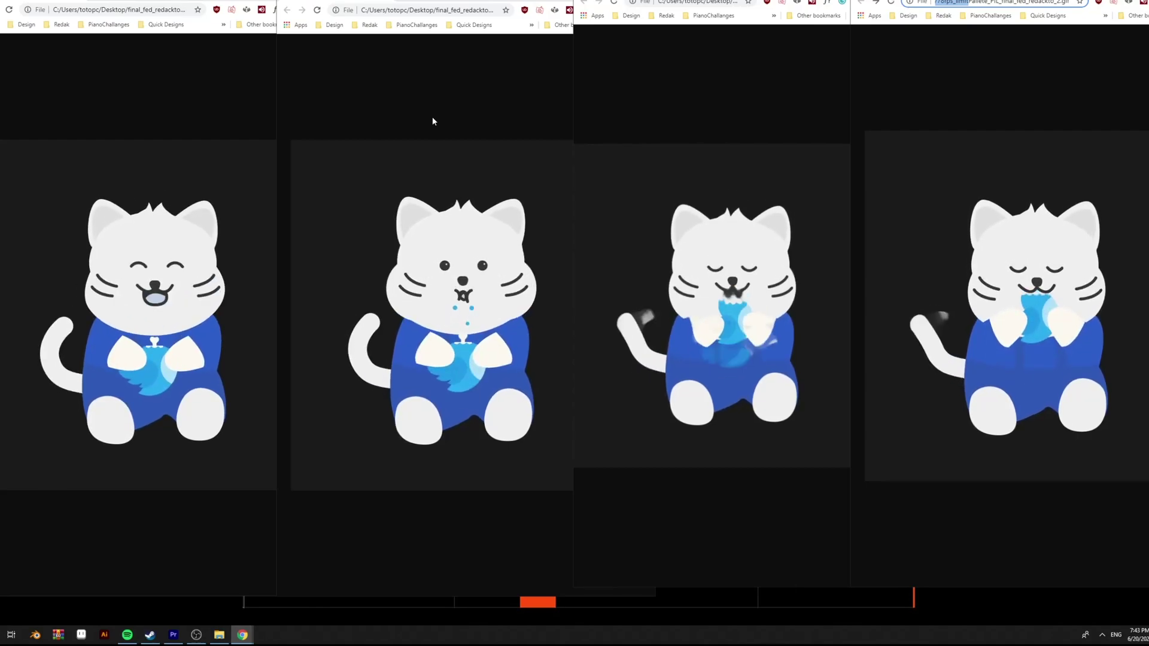
Step: Switch to the final_fed_redackto_2 folder and open 19fps_limitPallete_PIL_final_fed_redackto_2.gif from output_videos in Photoshop
{"action": "key", "text": "alt+Tab"}
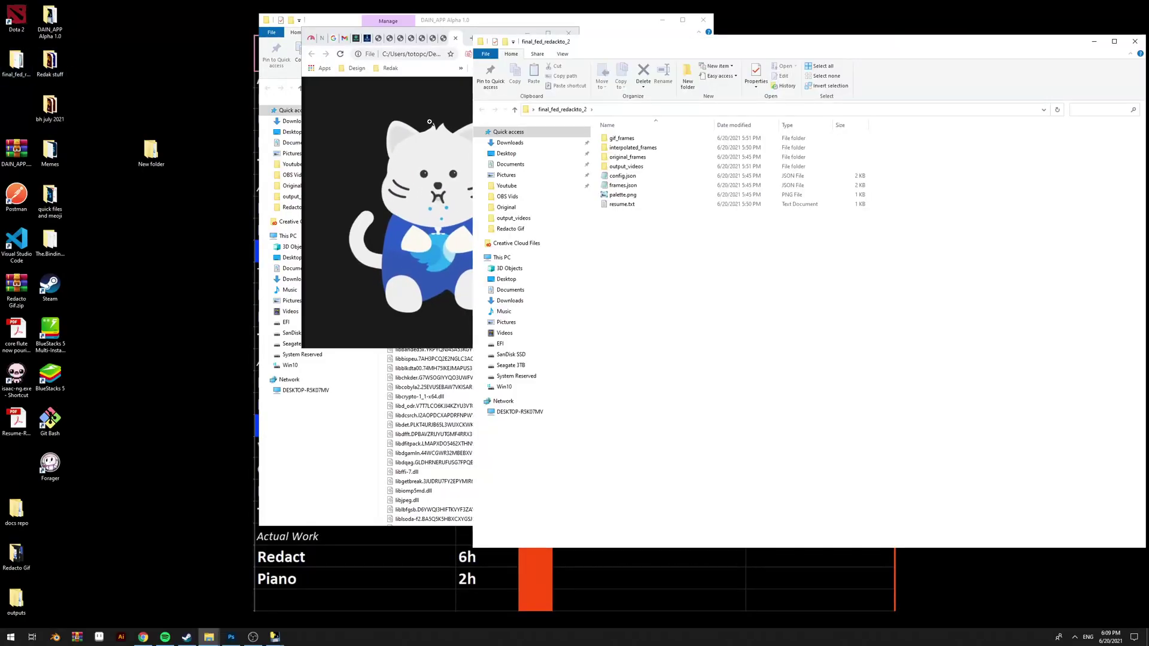
{"action": "double_click", "coordinate": [626, 167]}
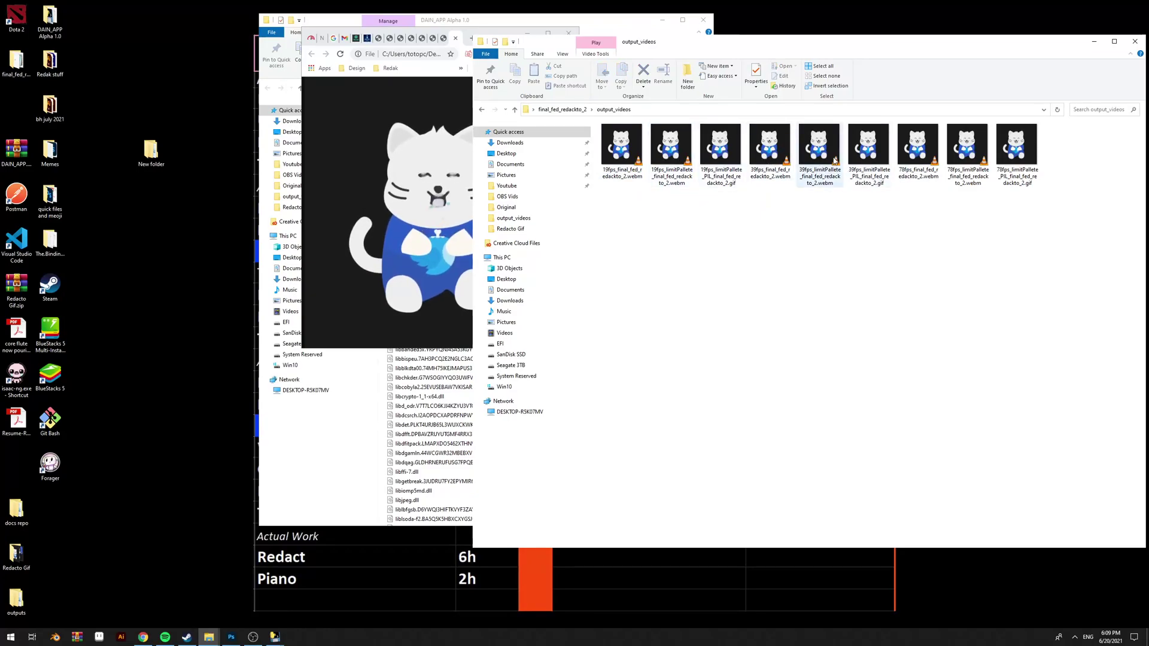
{"action": "right_click", "coordinate": [714, 154]}
{"action": "mouse_move", "coordinate": [688, 276]}
{"action": "left_click", "coordinate": [766, 274]}
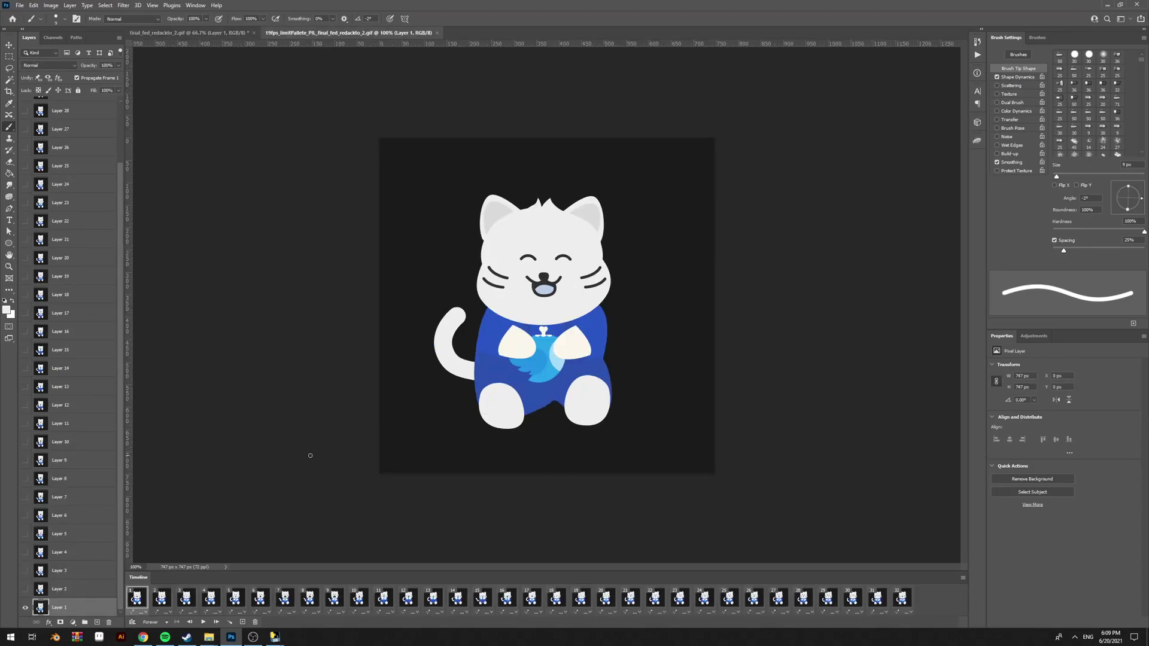
Step: Compare the layer list of the interpolated GIF with that of the original final_fed_redackto_2.gif
{"action": "scroll", "coordinate": [71, 396], "scroll_direction": "up", "scroll_amount": 3}
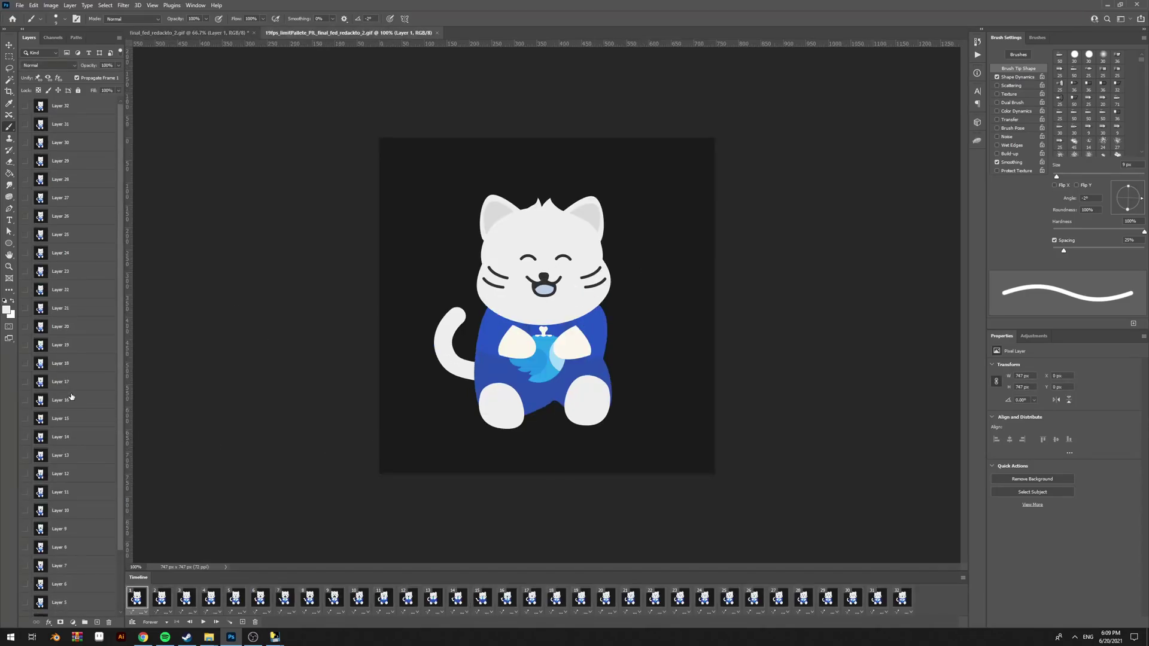
{"action": "left_click", "coordinate": [228, 32]}
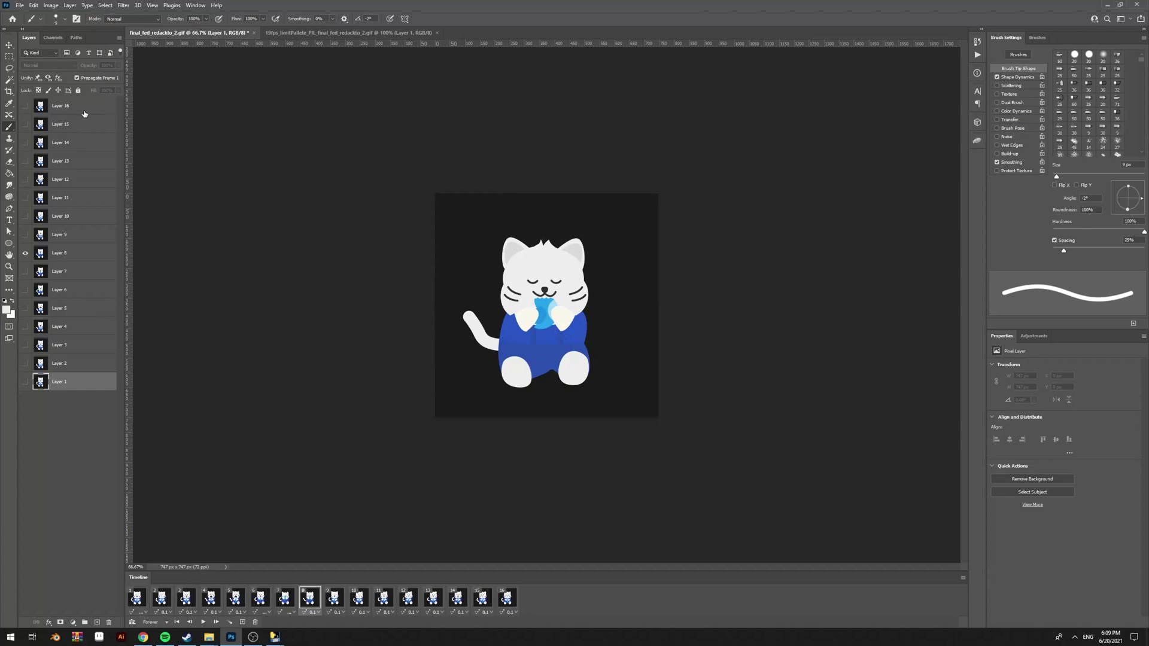
{"action": "left_click", "coordinate": [84, 111]}
{"action": "left_click", "coordinate": [407, 32]}
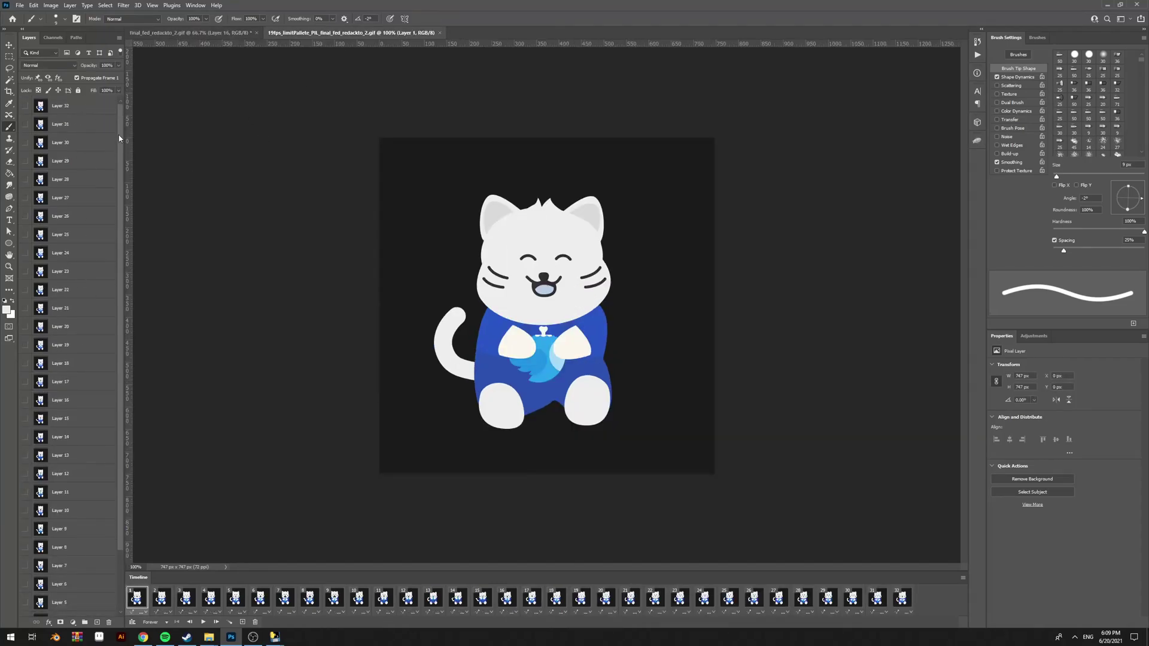
Step: Compare frames 1, 2 and 3 of the interpolated GIF and select Layer 2 to examine the generated in-between mouth
{"action": "left_click", "coordinate": [184, 598]}
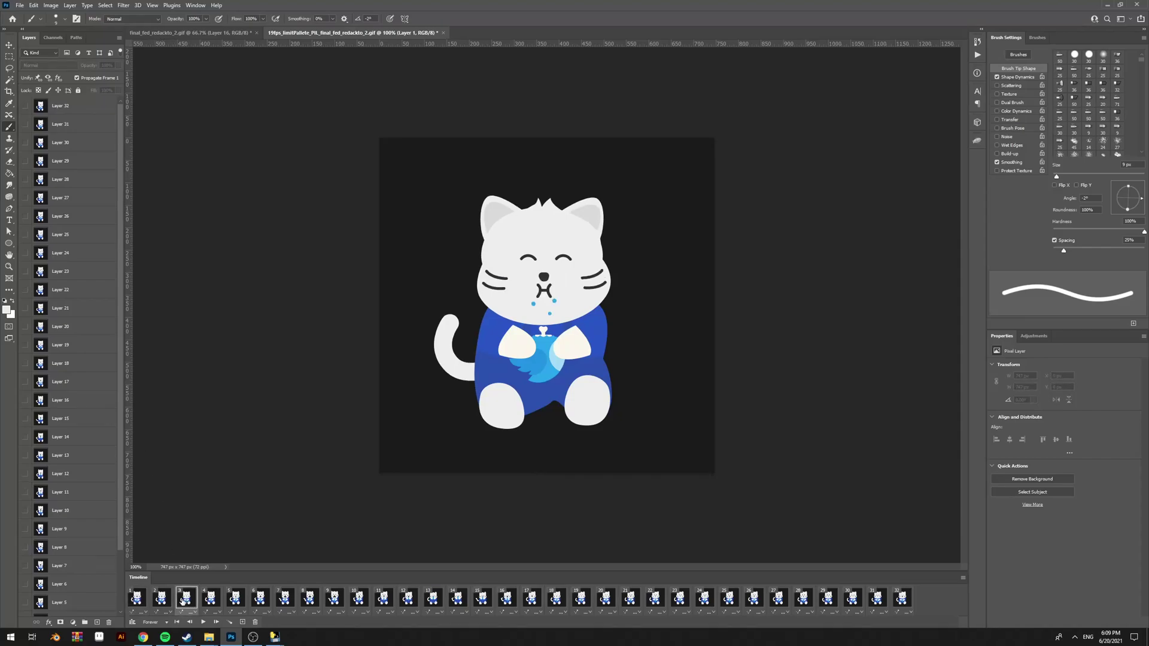
{"action": "left_click", "coordinate": [135, 604]}
{"action": "left_click", "coordinate": [190, 601]}
{"action": "left_click", "coordinate": [131, 604]}
{"action": "left_click", "coordinate": [187, 603]}
{"action": "left_click", "coordinate": [166, 602]}
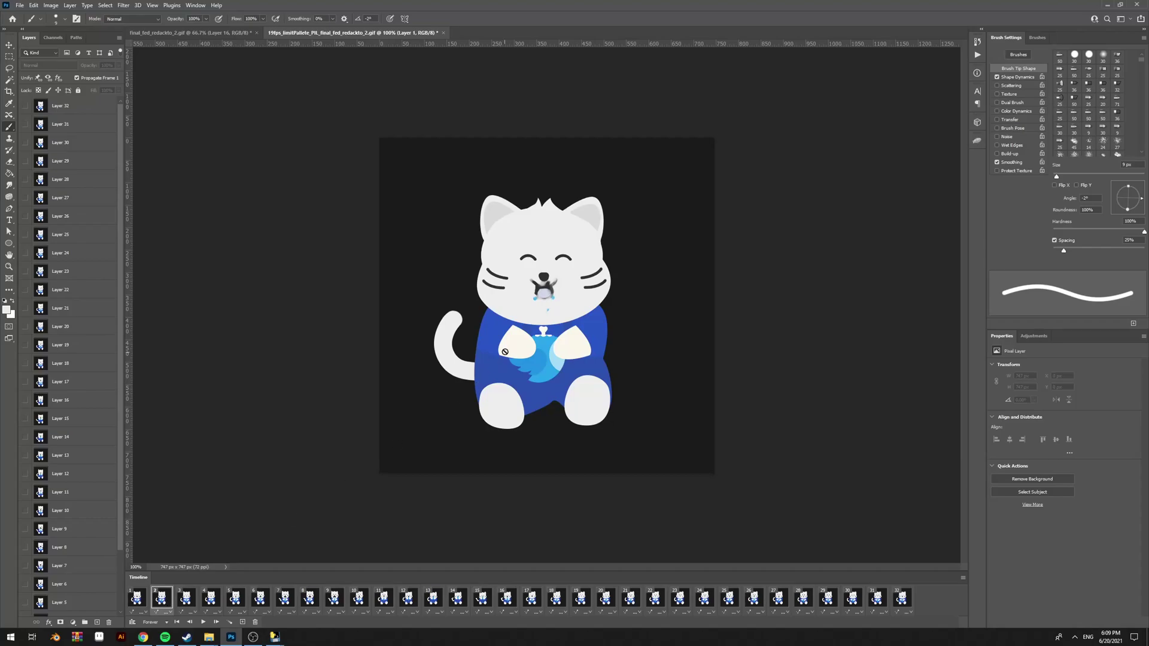
{"action": "scroll", "coordinate": [72, 395], "scroll_direction": "down", "scroll_amount": 2}
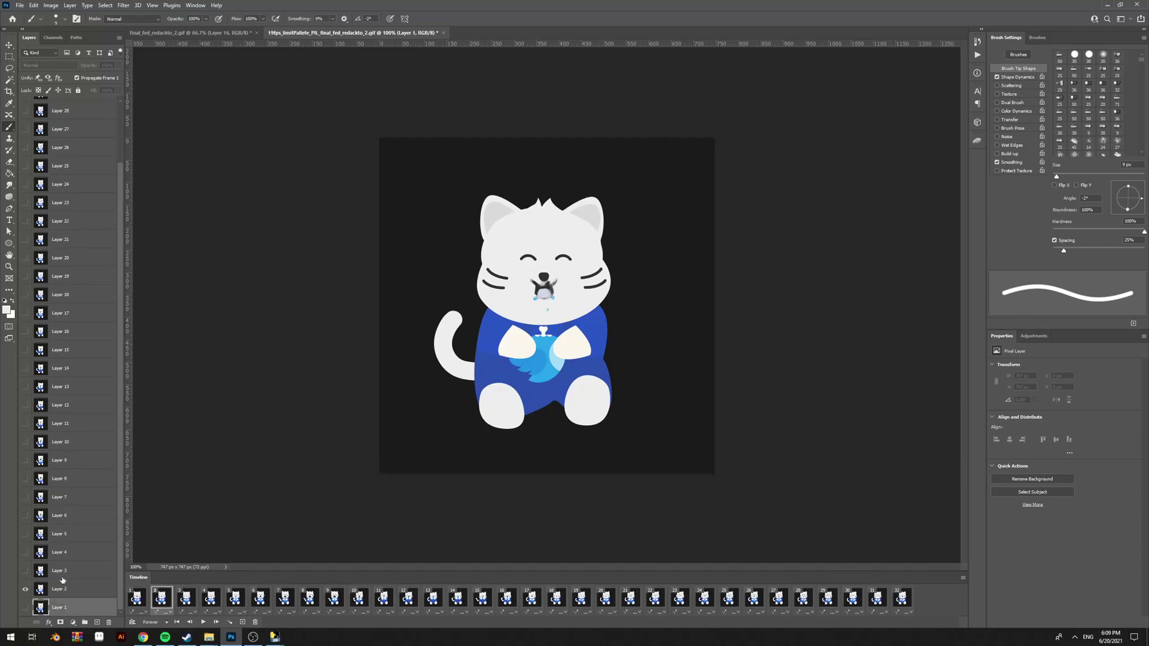
{"action": "left_click", "coordinate": [114, 580]}
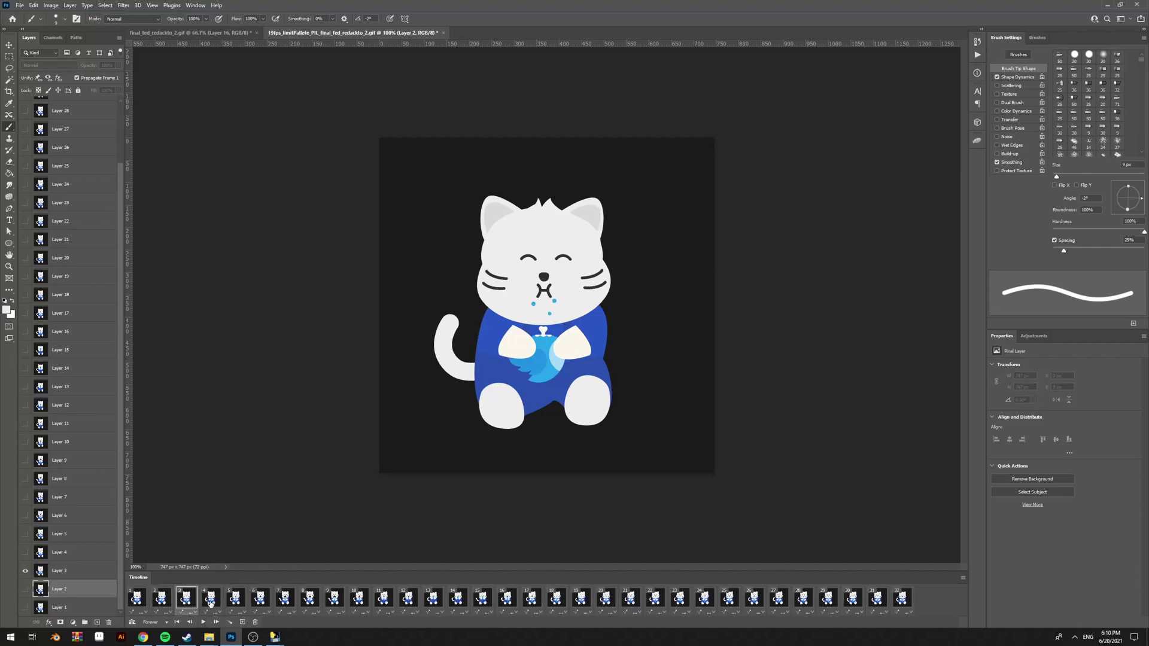
Step: Step through frames 4 to 19 of the interpolated GIF and examine the in-between frames for artifacts
{"action": "left_click", "coordinate": [211, 601]}
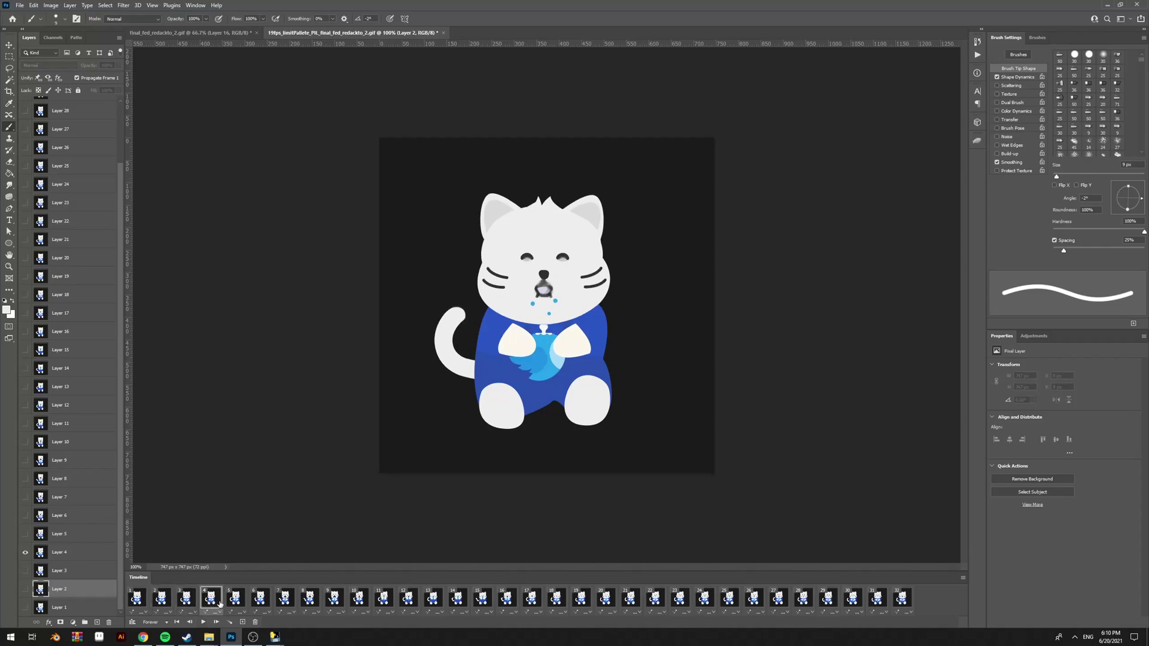
{"action": "left_click", "coordinate": [237, 602]}
{"action": "left_click", "coordinate": [258, 601]}
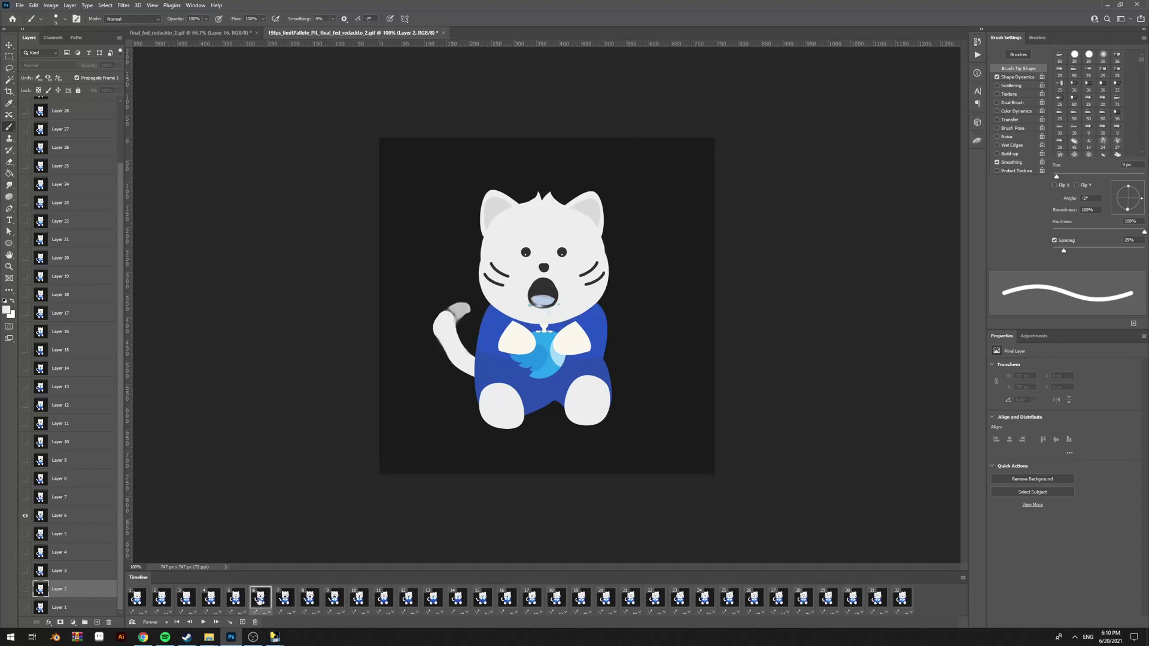
{"action": "left_click", "coordinate": [285, 600]}
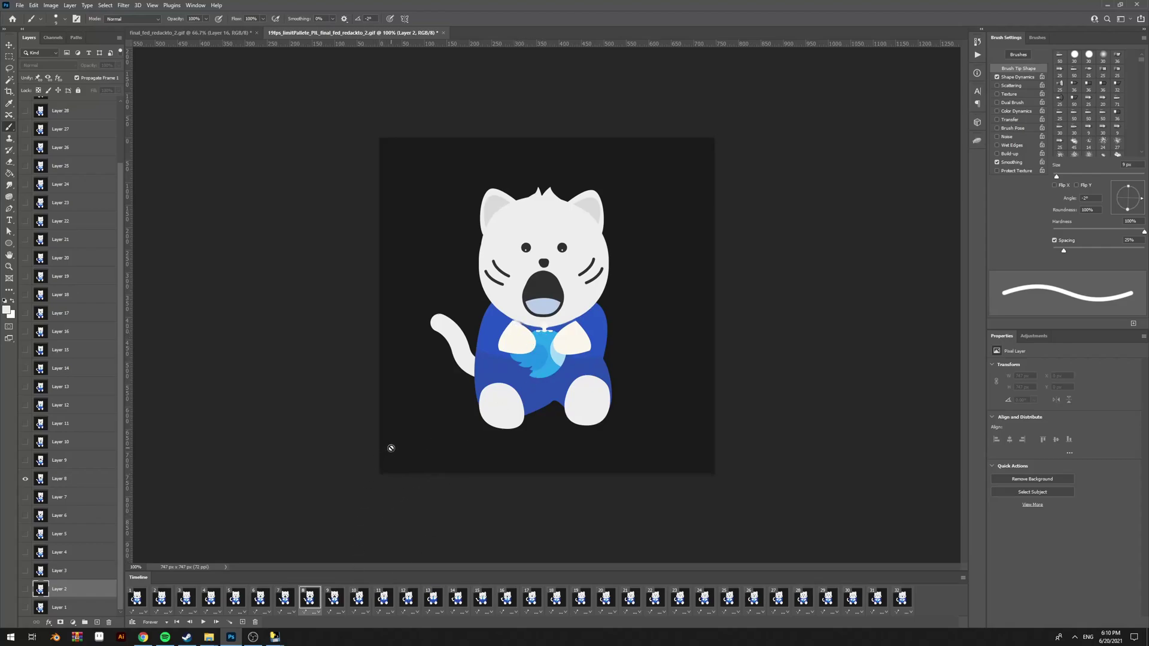
{"action": "left_click", "coordinate": [333, 600]}
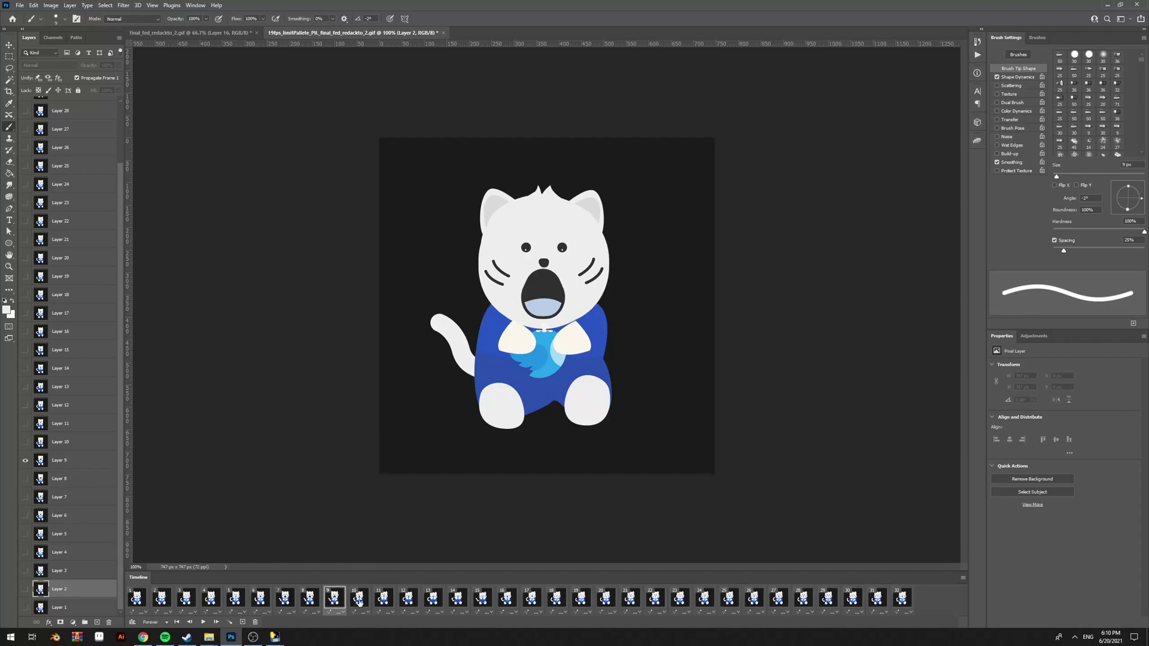
{"action": "left_click", "coordinate": [360, 599]}
{"action": "left_click", "coordinate": [384, 598]}
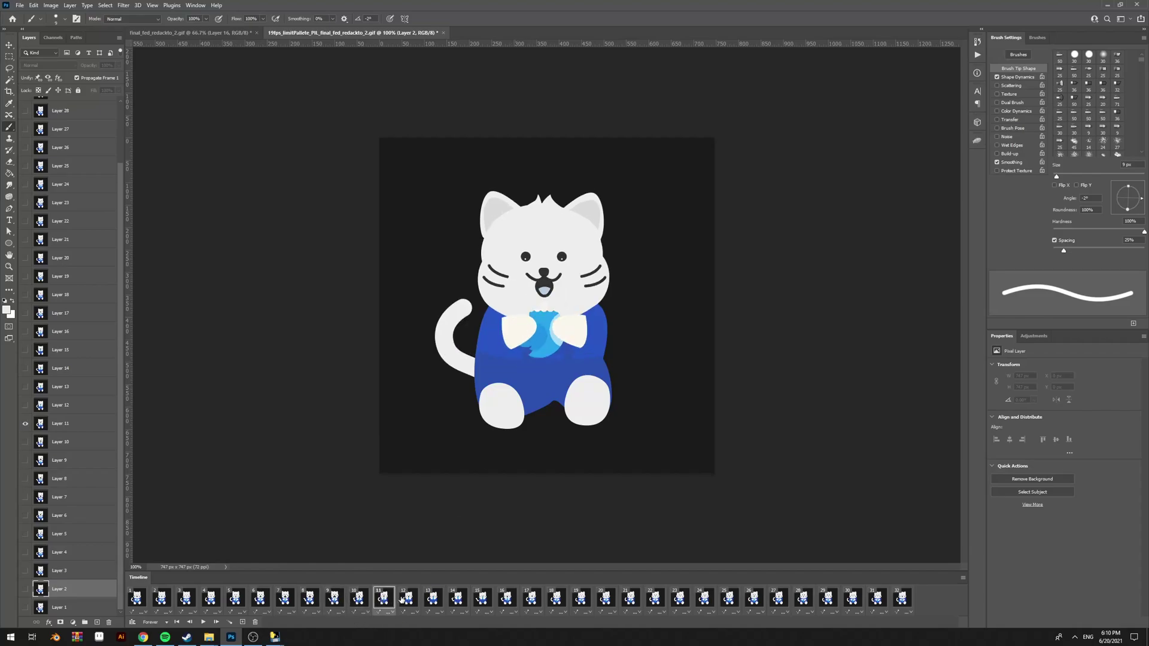
{"action": "left_click", "coordinate": [413, 602]}
{"action": "left_click", "coordinate": [436, 603]}
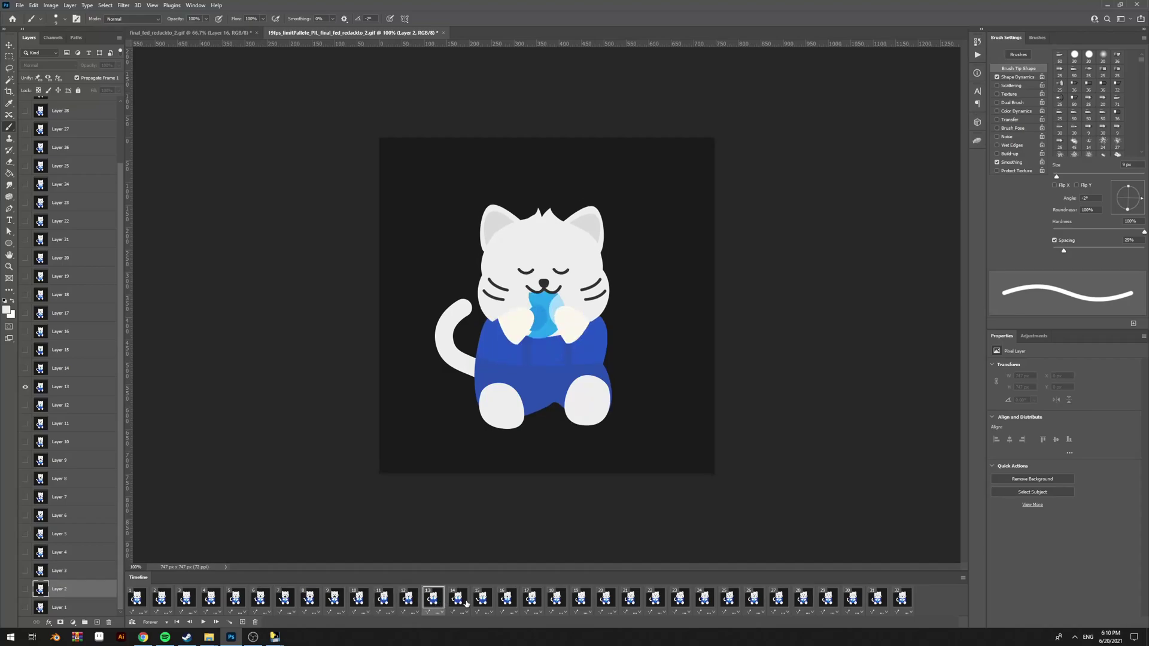
{"action": "left_click", "coordinate": [468, 602]}
{"action": "left_click", "coordinate": [508, 603]}
{"action": "left_click", "coordinate": [534, 603]}
{"action": "left_click", "coordinate": [557, 603]}
{"action": "left_click", "coordinate": [590, 597]}
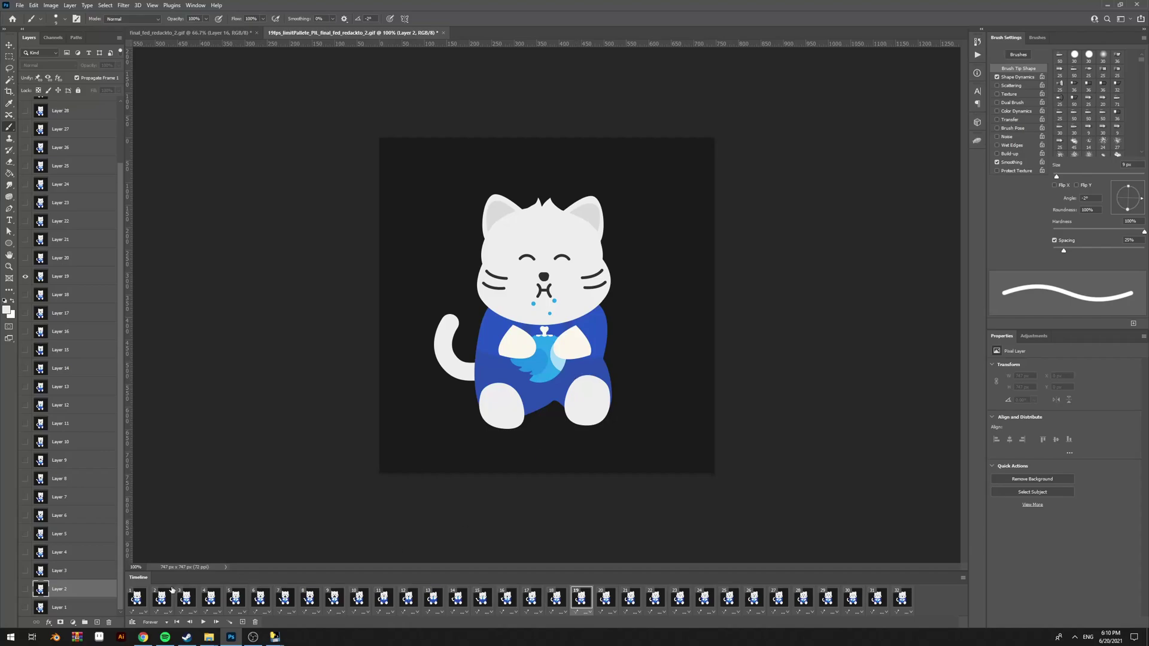
Step: Recheck frames 1 and 2, and examine the second half of the animation for frames that need retouching
{"action": "left_click", "coordinate": [144, 601]}
{"action": "left_click", "coordinate": [169, 599]}
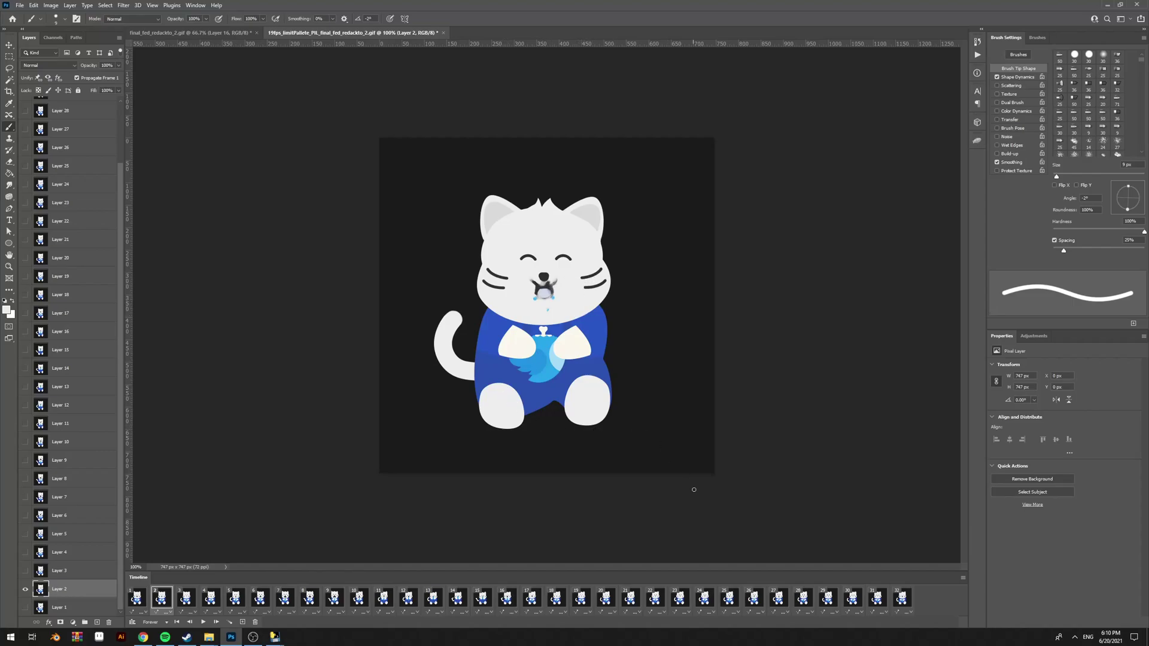
{"action": "left_click", "coordinate": [729, 598]}
{"action": "left_click", "coordinate": [655, 598]}
{"action": "left_click", "coordinate": [535, 601]}
{"action": "left_click", "coordinate": [636, 601]}
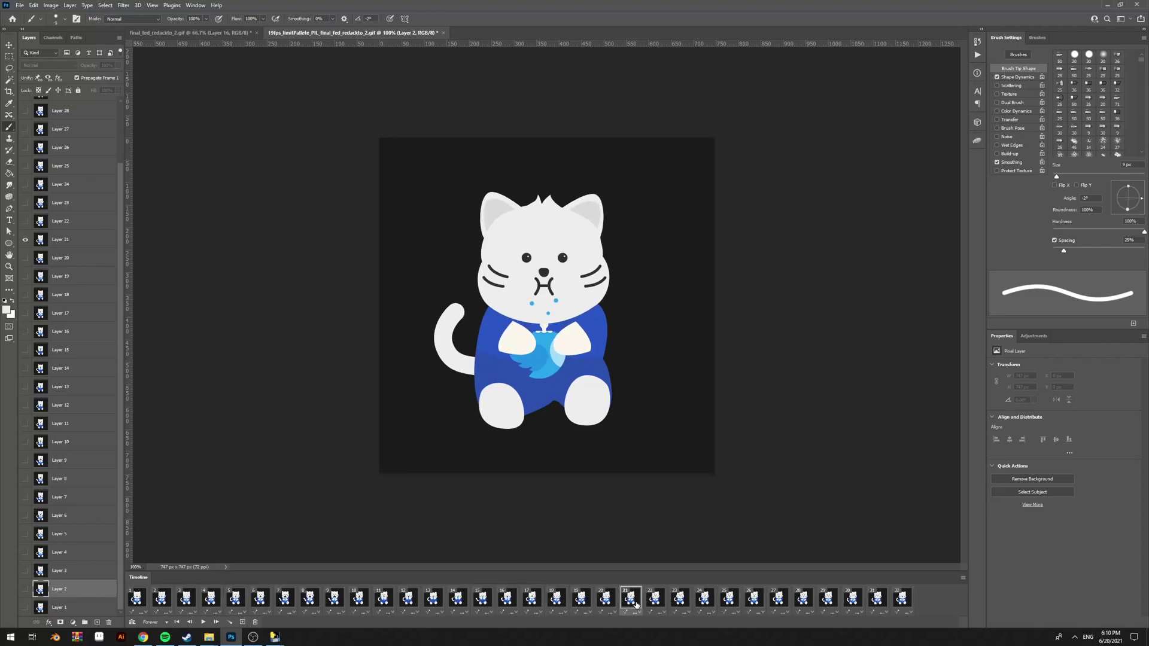
{"action": "left_click", "coordinate": [613, 604]}
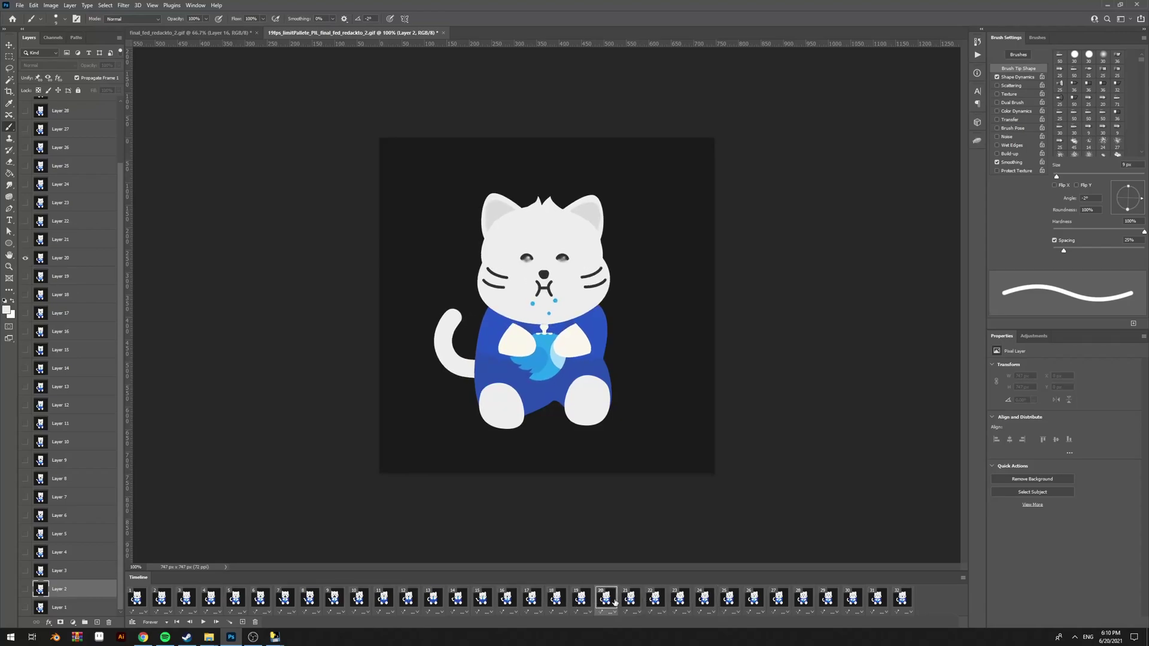
{"action": "left_click", "coordinate": [584, 602]}
{"action": "left_click", "coordinate": [597, 604]}
{"action": "left_click", "coordinate": [583, 597]}
{"action": "left_click", "coordinate": [606, 598]}
{"action": "left_click", "coordinate": [664, 602]}
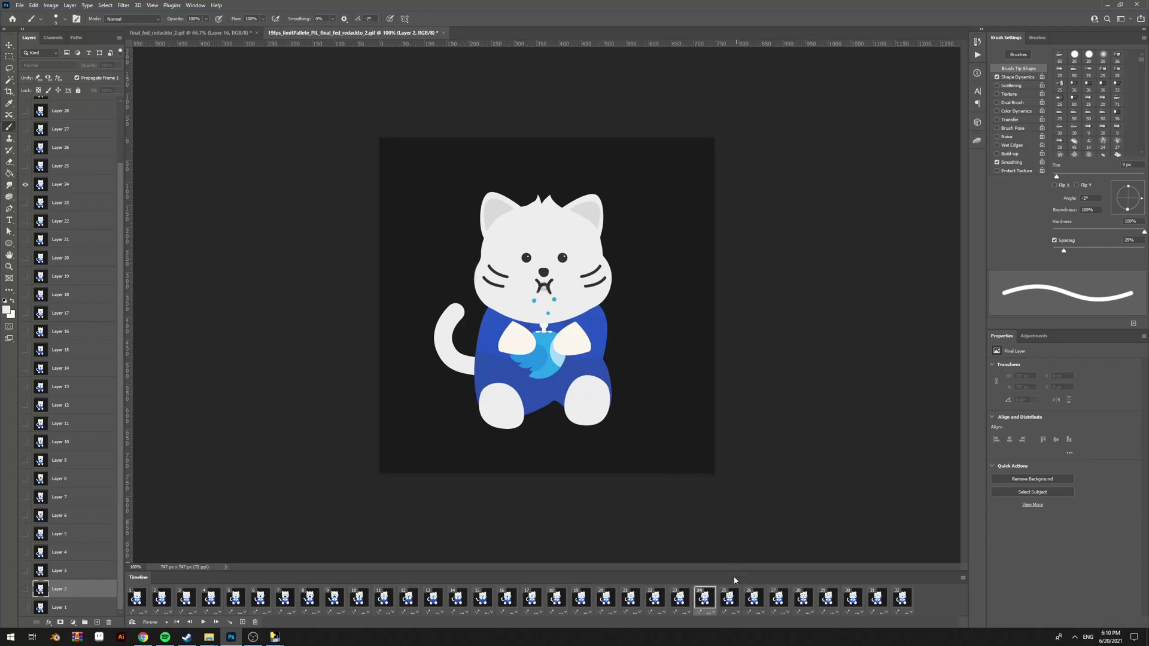
{"action": "left_click", "coordinate": [754, 599]}
{"action": "left_click", "coordinate": [804, 599]}
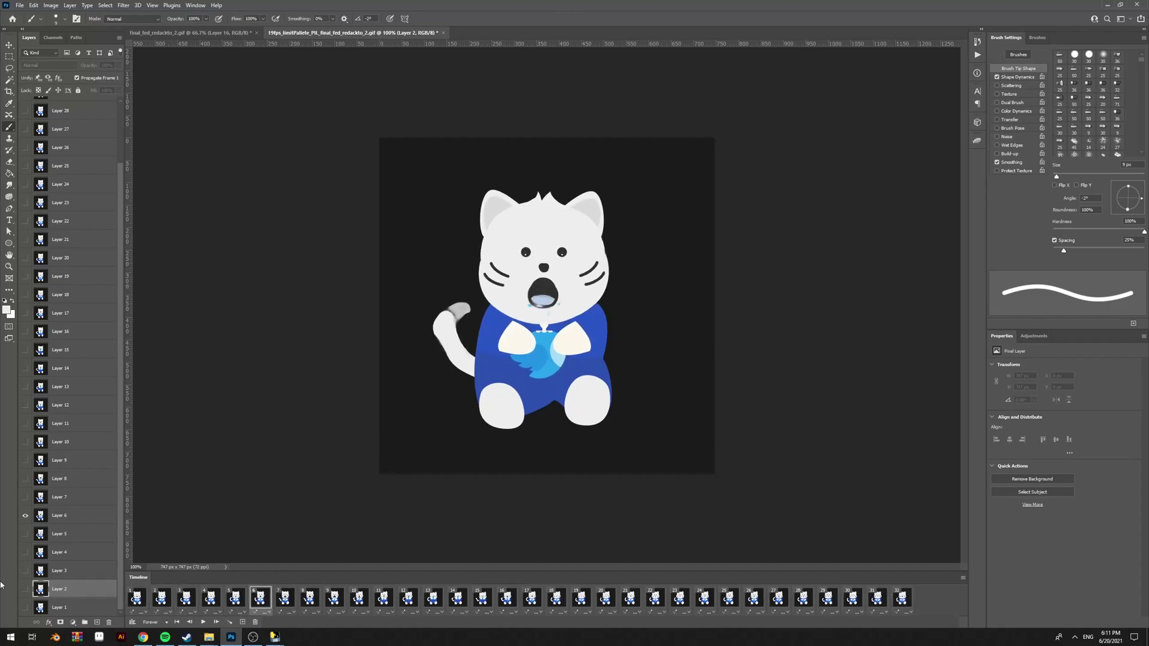
Step: Repaint the blurry open mouth and light-blue tongue of the cat on Layer 6 with a smaller brush
{"action": "left_click", "coordinate": [77, 523]}
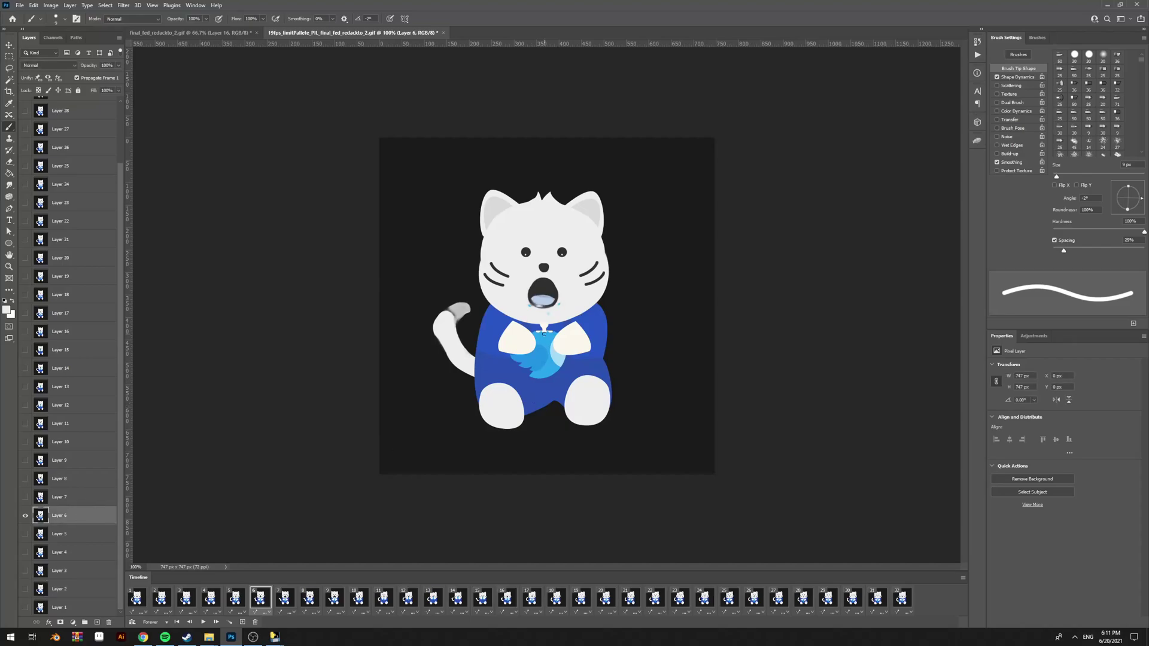
{"action": "key", "text": "ctrl+plus"}
{"action": "key", "text": "ctrl+plus"}
{"action": "right_click", "coordinate": [497, 260], "text": "alt"}
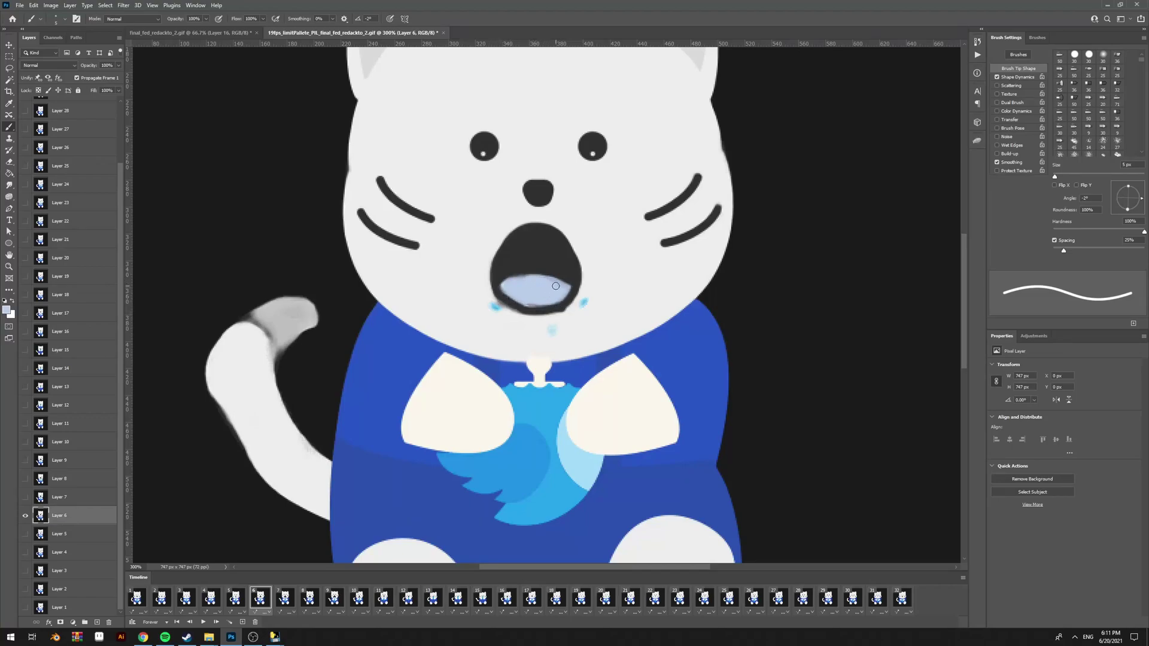
Step: Retouch the cat's mouth on Layer 22 in frame 22 with a dark outline and a blue center
{"action": "key", "text": "space"}
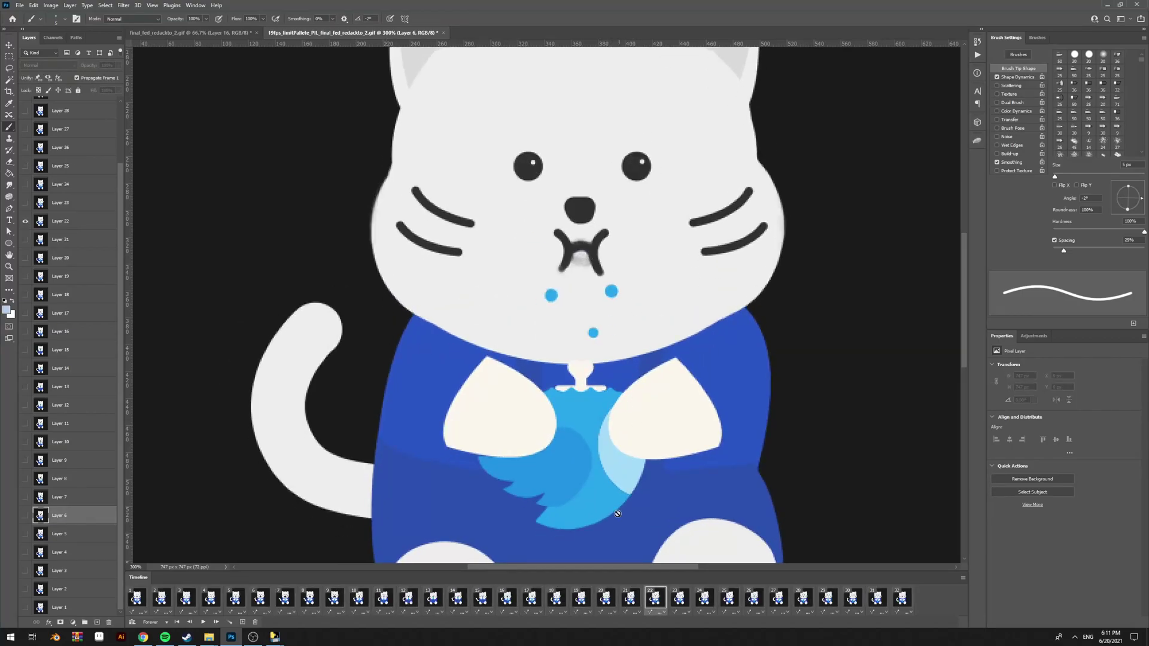
{"action": "left_click", "coordinate": [78, 223]}
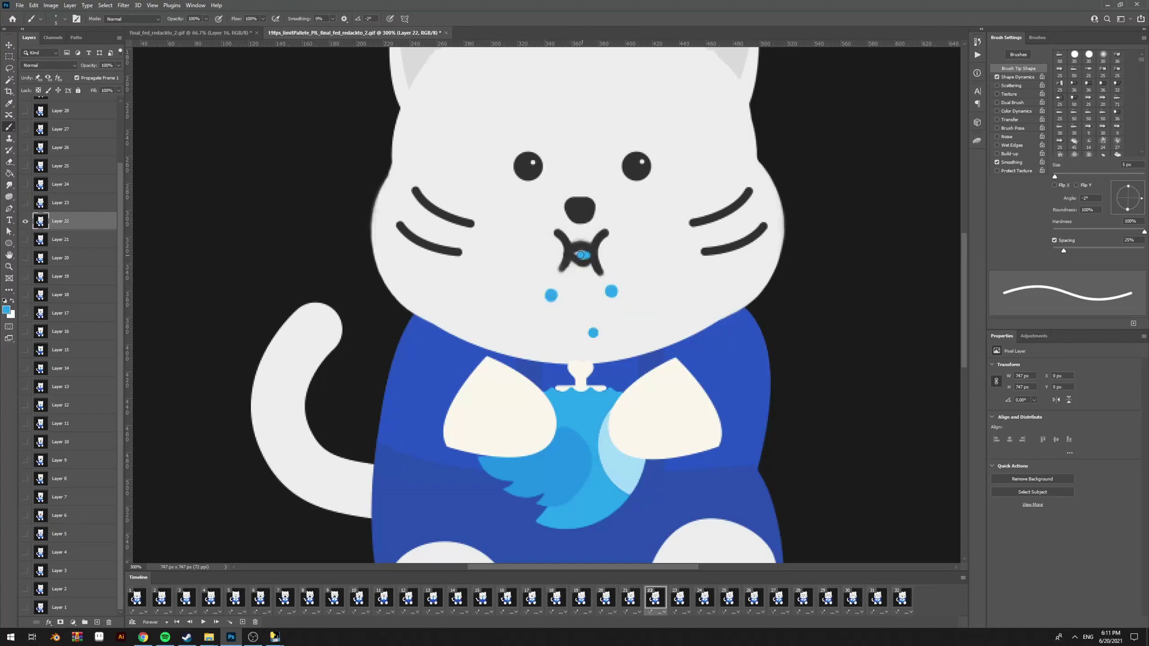
{"action": "key", "text": "ctrl+1"}
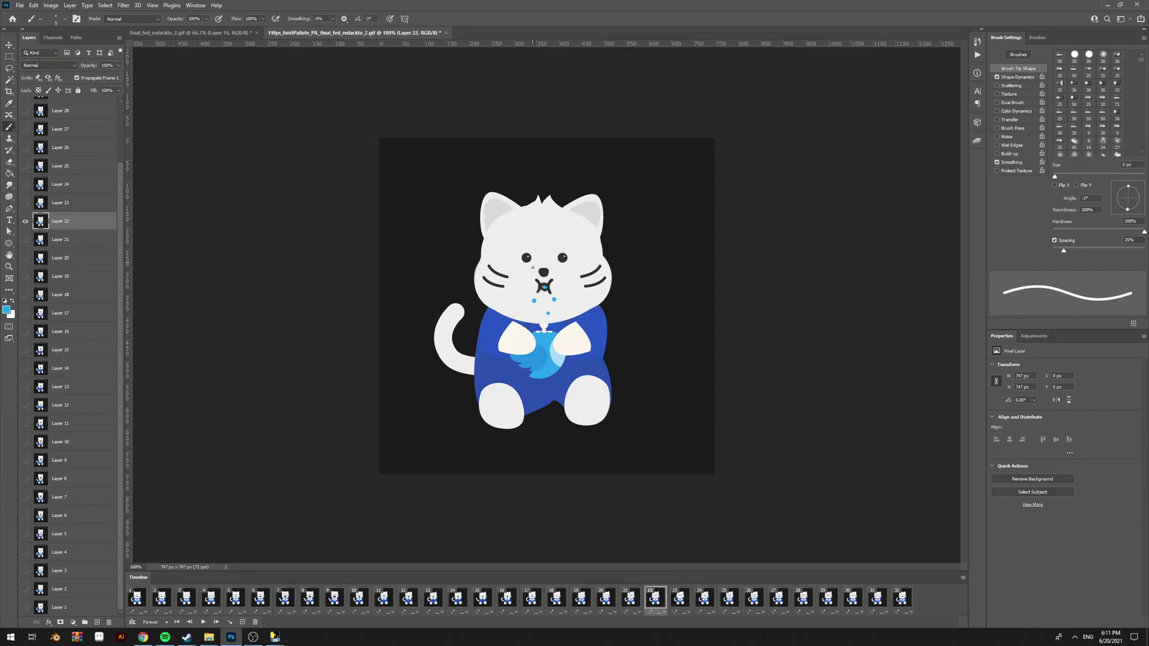
{"action": "key", "text": "v"}
{"action": "left_click_drag", "start_coordinate": [557, 263], "coordinate": [567, 235]}
{"action": "key", "text": "ctrl+z"}
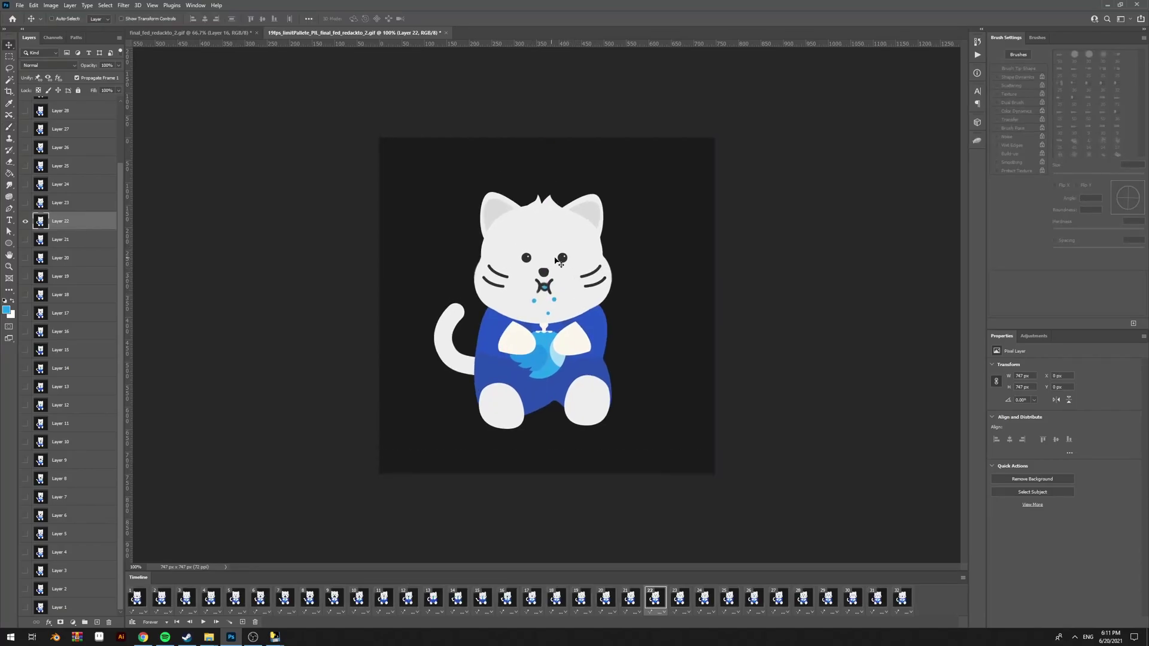
Step: Retouch the cat's mouth on Layer 24 in frame 24 with the Brush tool, adding a dark outline and blue center
{"action": "left_click", "coordinate": [687, 600]}
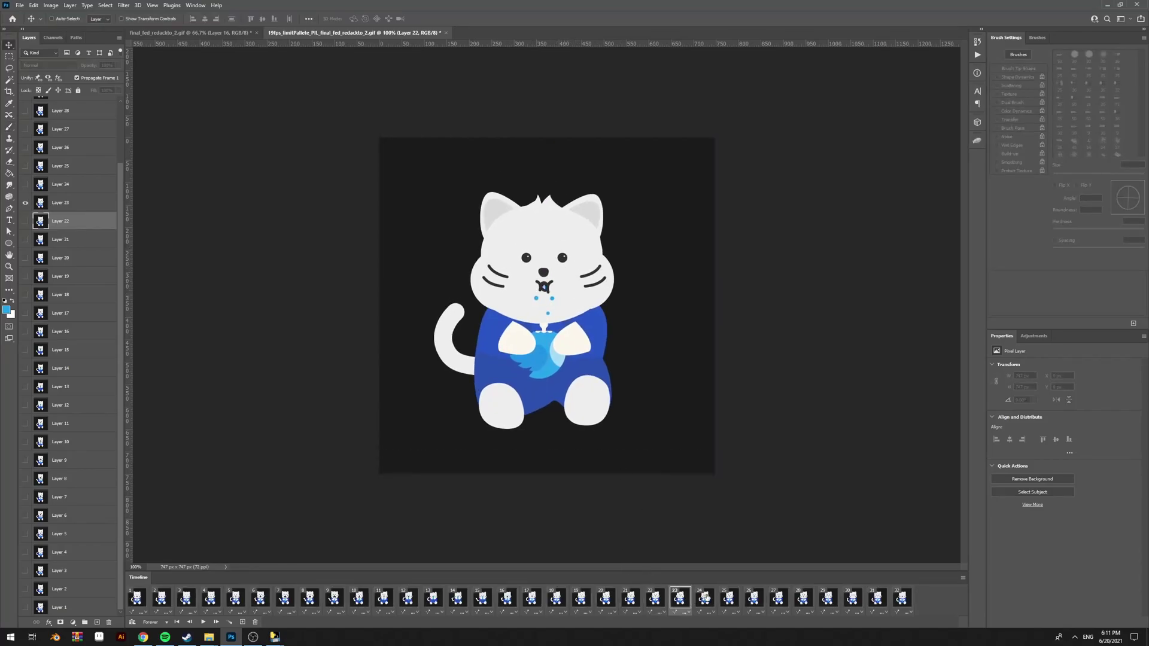
{"action": "key", "text": "b"}
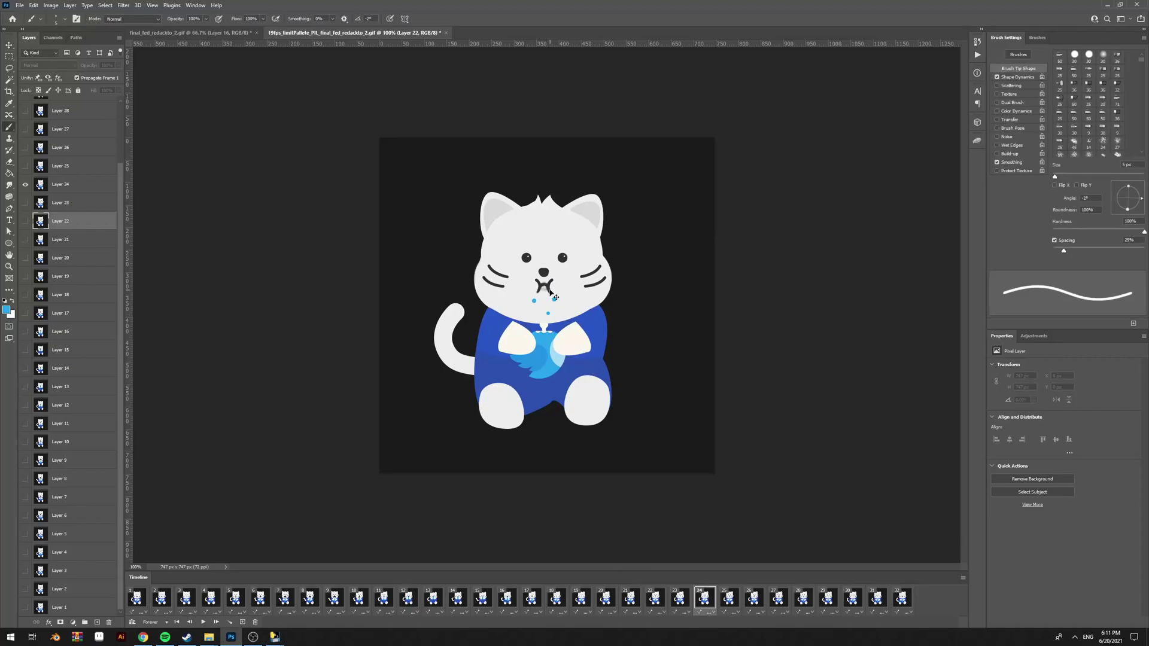
{"action": "key", "text": "ctrl+plus"}
{"action": "key", "text": "ctrl+plus"}
{"action": "key", "text": "ctrl+plus"}
{"action": "key", "text": "v"}
{"action": "left_click", "coordinate": [527, 234], "text": "ctrl"}
{"action": "key", "text": "b"}
{"action": "left_click_drag", "start_coordinate": [520, 232], "coordinate": [539, 242]}
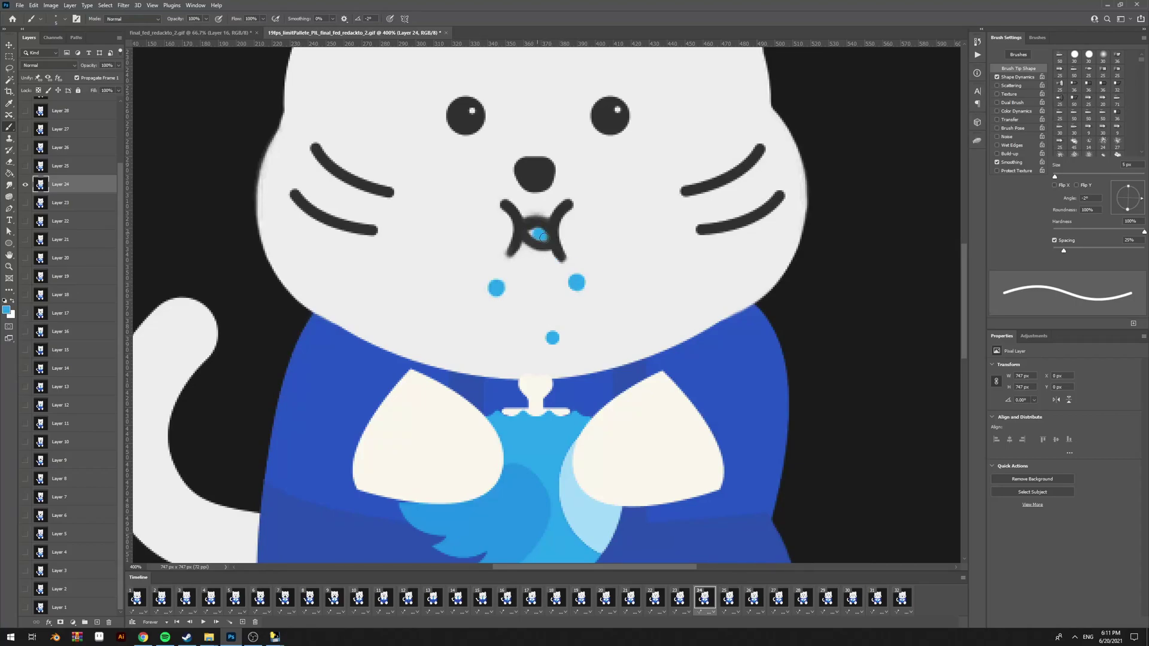
{"action": "key", "text": "ctrl+minus"}
{"action": "key", "text": "ctrl+minus"}
{"action": "key", "text": "ctrl+minus"}
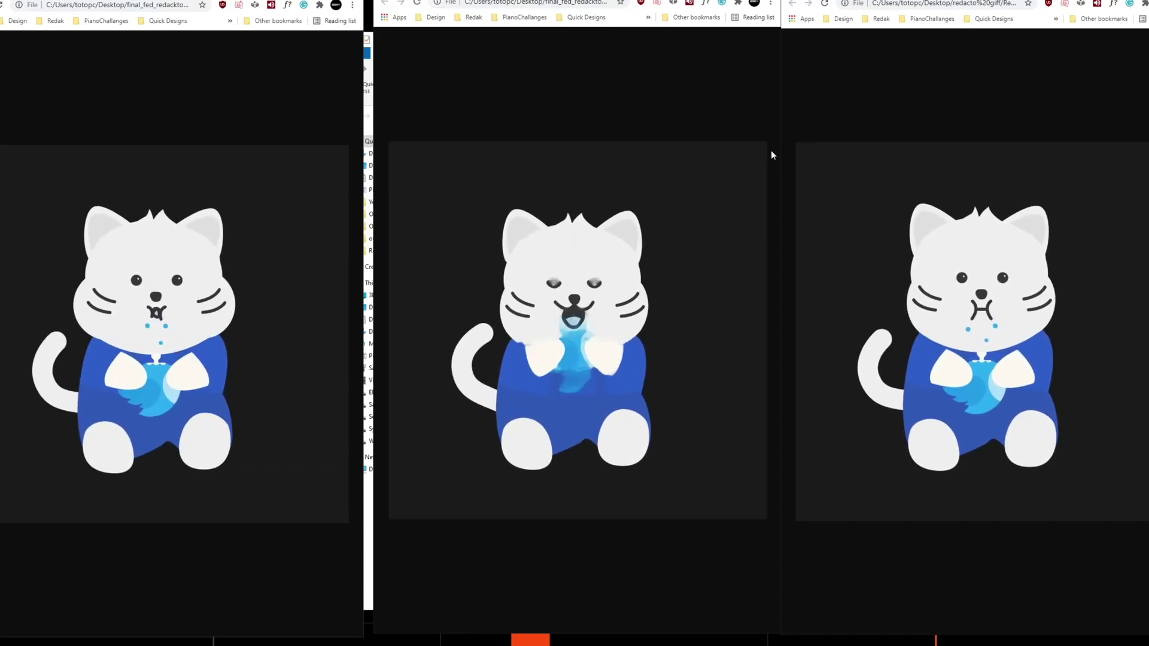
Step: Switch to the Chrome windows and examine the middle cat GIF alongside the other two versions
{"action": "left_click", "coordinate": [742, 83]}
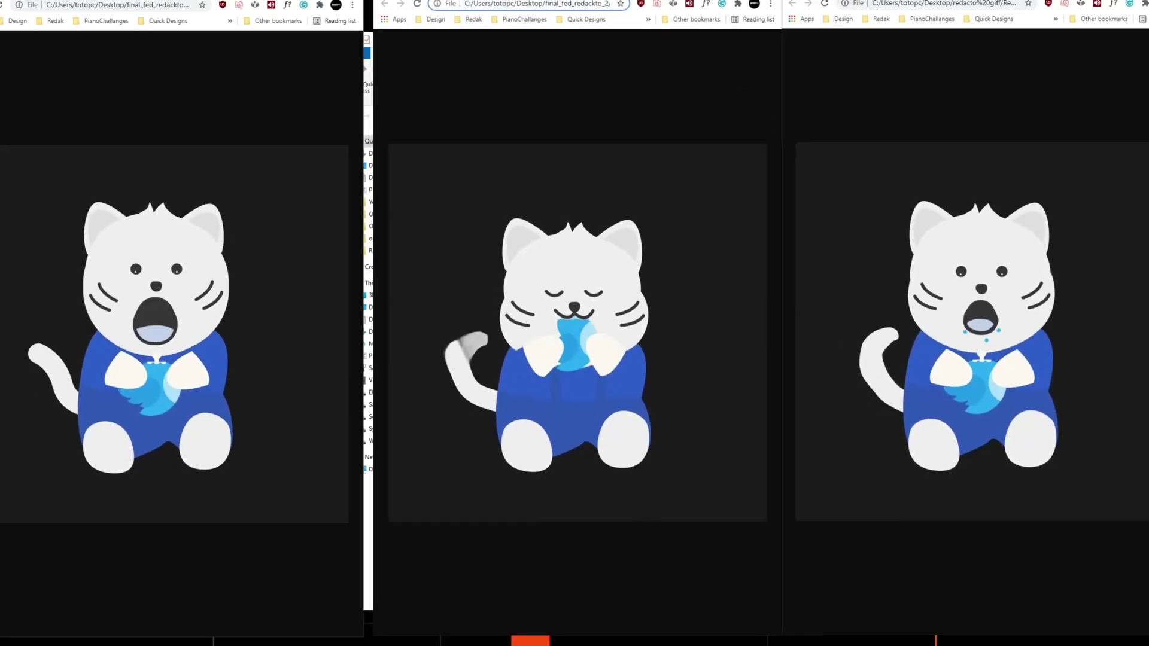